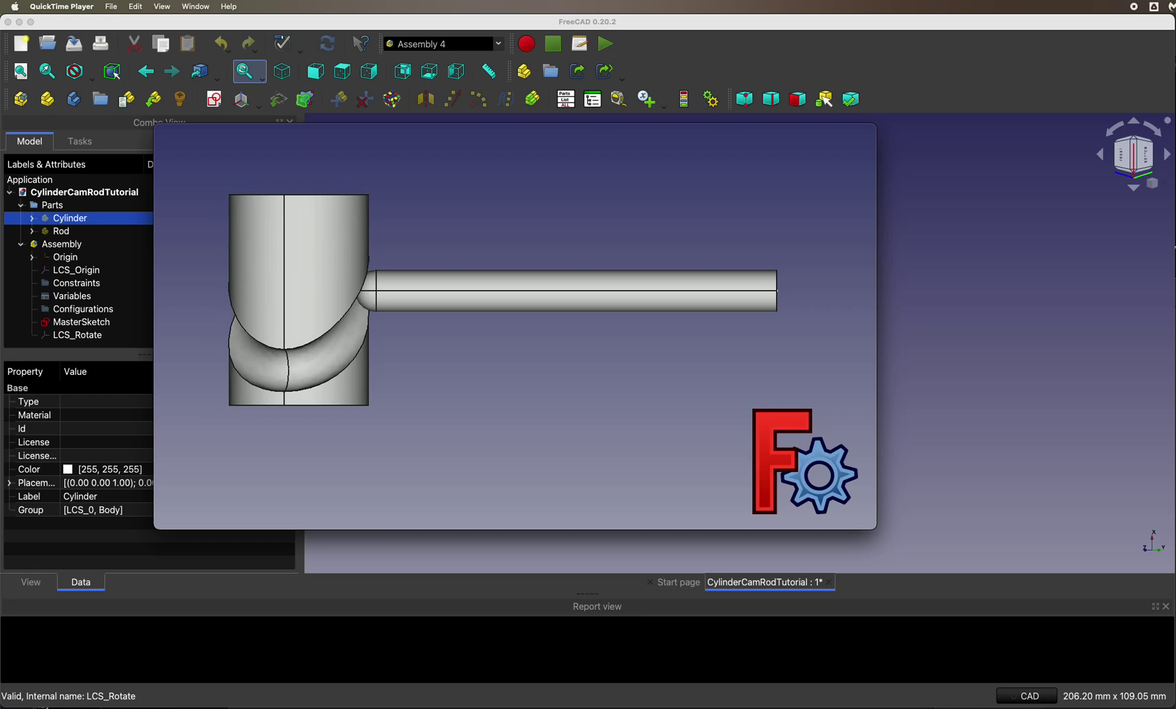
# Play the CylinderCamRod.mp4 demo at 2x speed, then replay it from 00:00.
pyautogui.moveTo(479, 453)
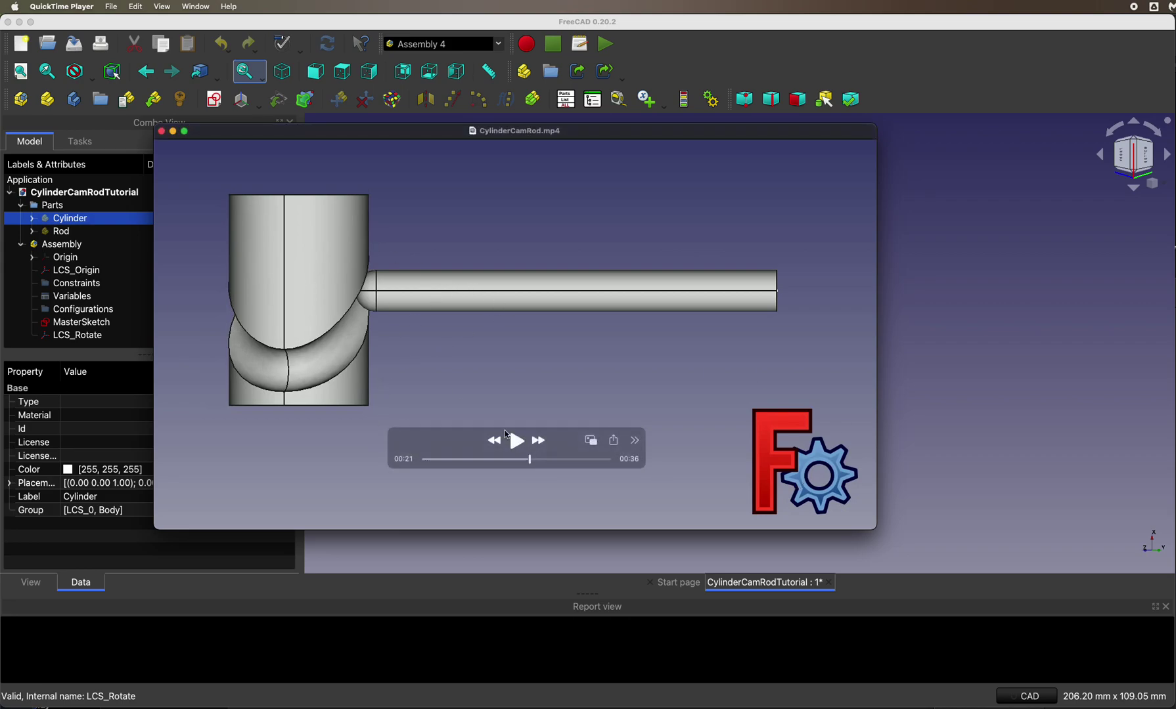
pyautogui.click(538, 445)
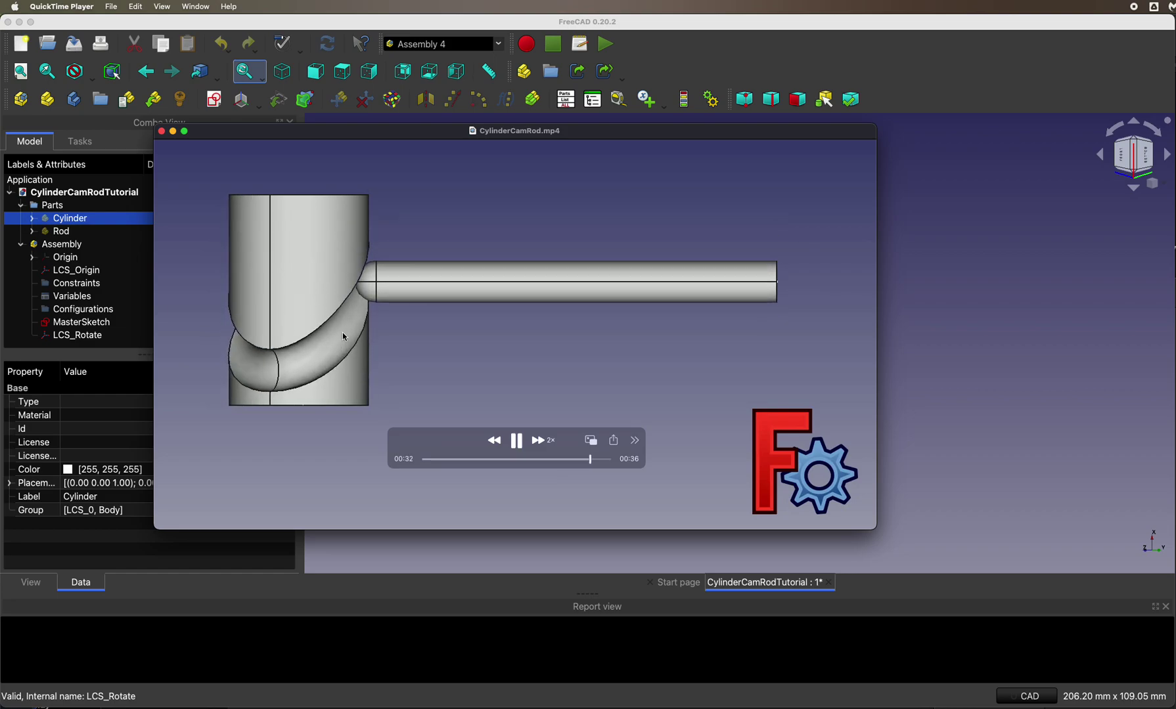
pyautogui.click(517, 442)
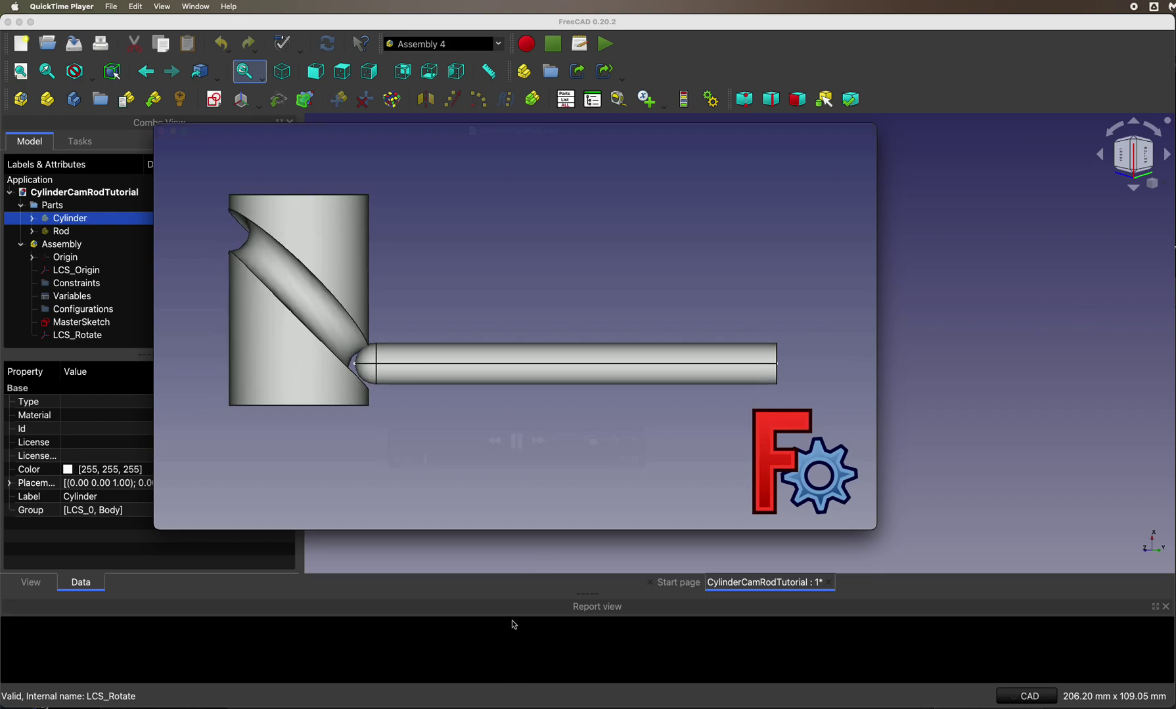
# Pause the demo video and switch to the CylinderCamRodTutorial assembly in FreeCAD.
pyautogui.click(516, 440)
pyautogui.click(555, 595)
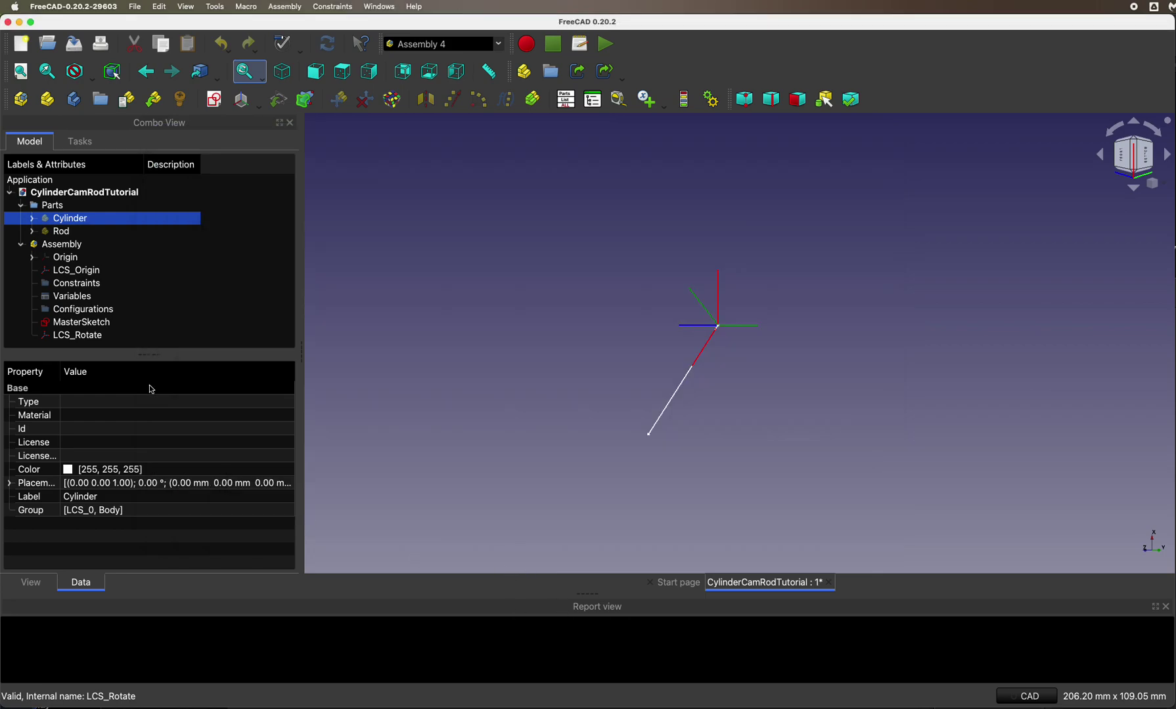
pyautogui.click(65, 245)
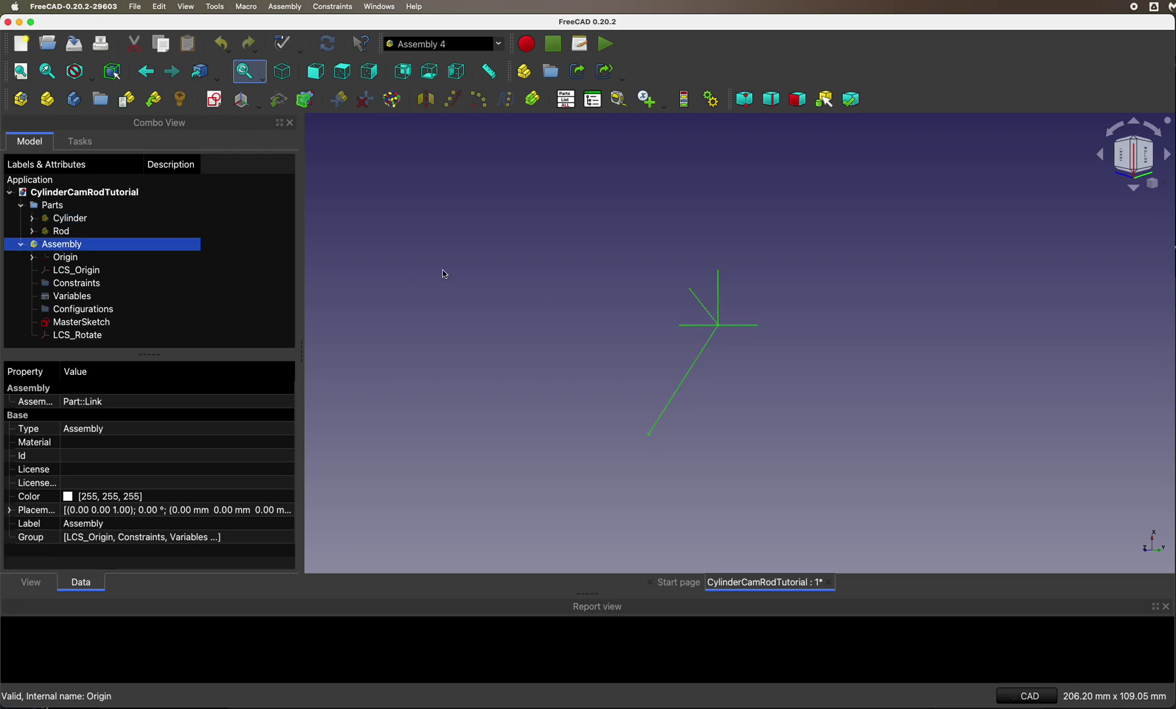
pyautogui.click(559, 343)
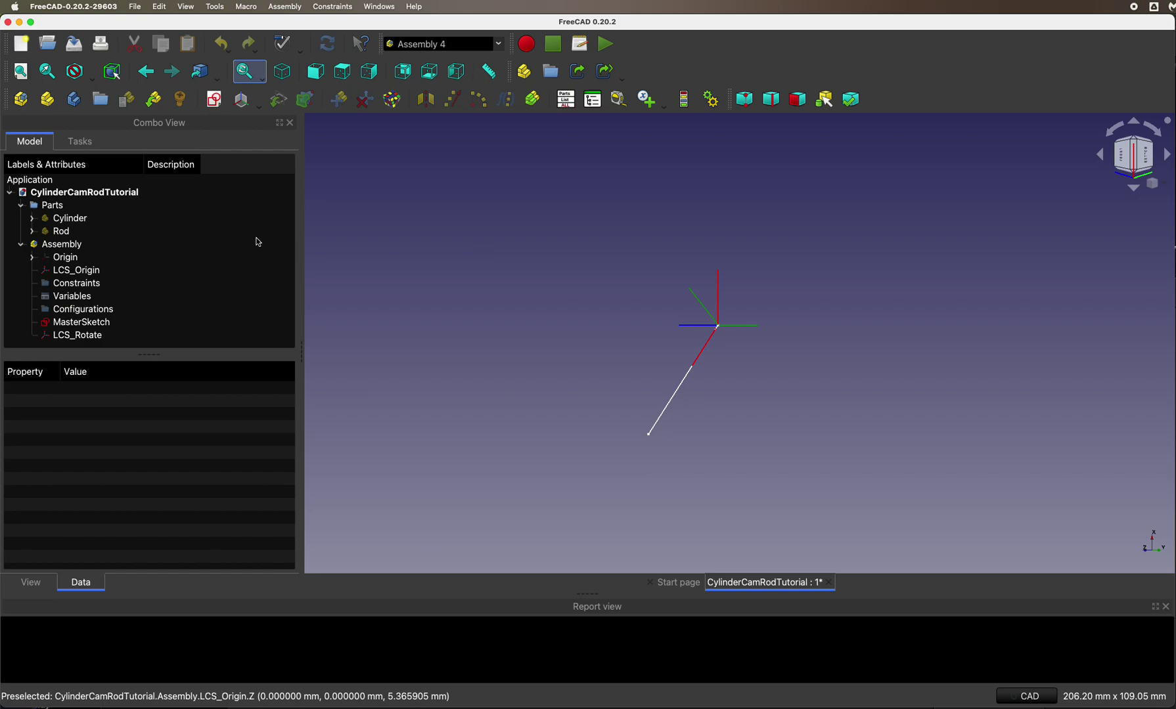
# Sweep the Angle in Animate Assembly to rotate LCS_Rotate, leave it at 261, and hide the assembly references.
pyautogui.click(714, 100)
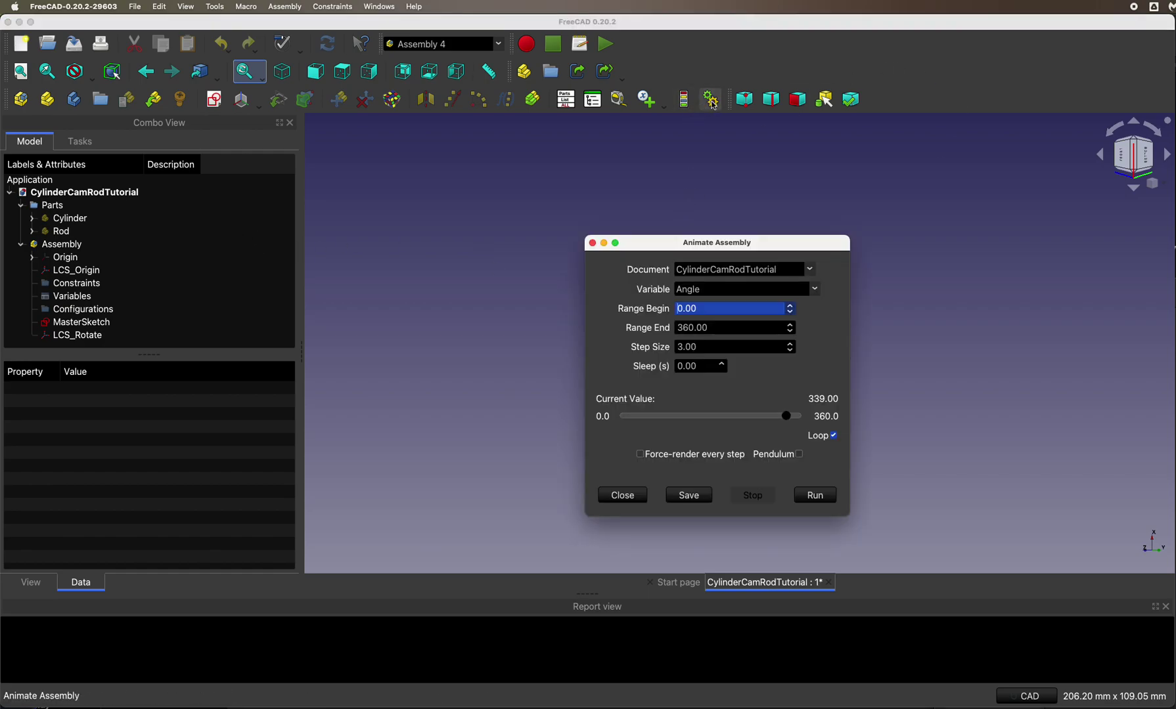
pyautogui.moveTo(717, 248); pyautogui.dragTo(446, 211)
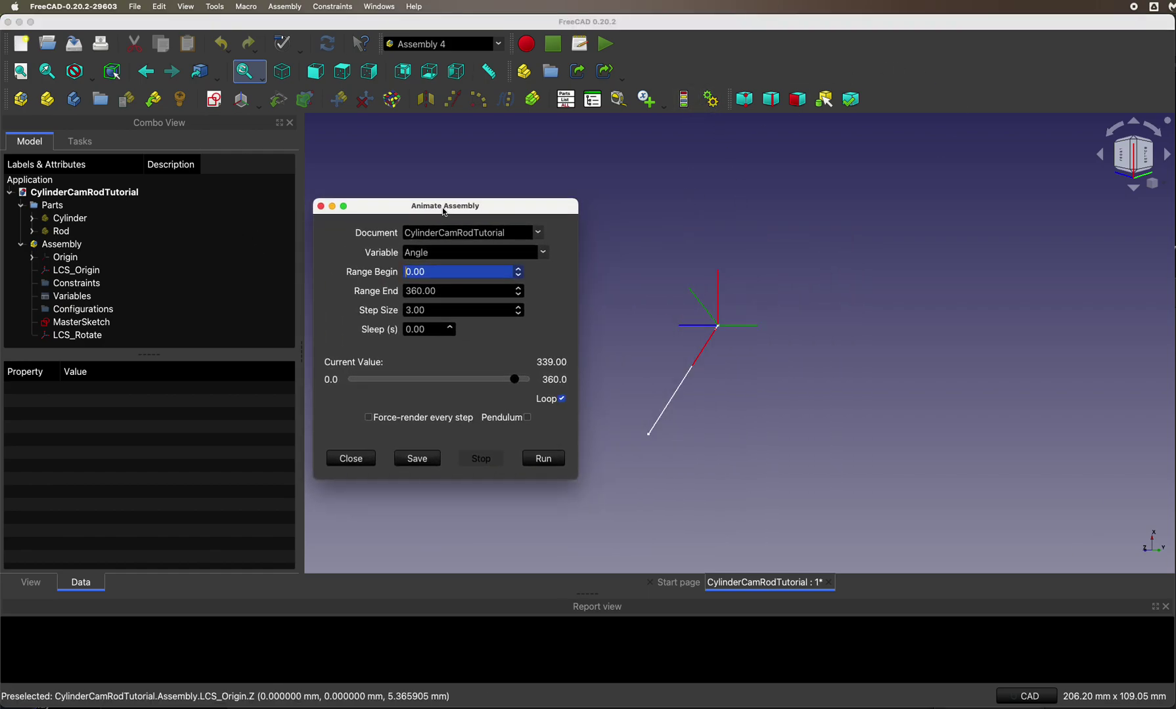
pyautogui.moveTo(516, 380); pyautogui.dragTo(484, 406)
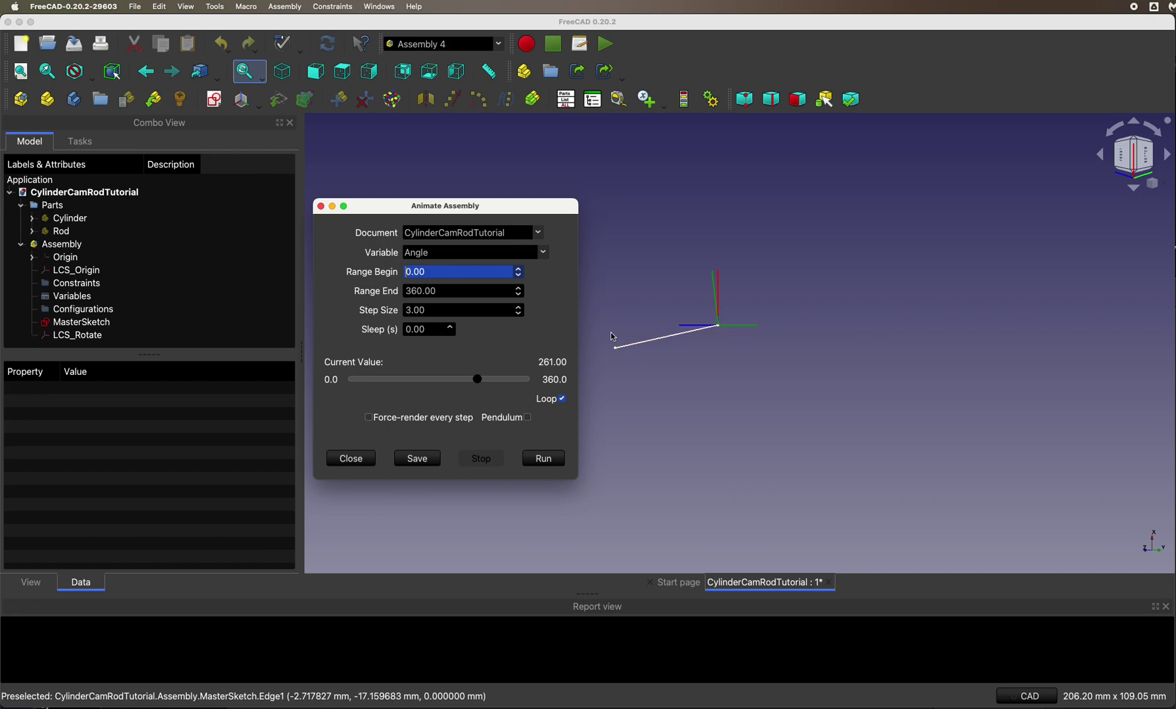
pyautogui.click(355, 459)
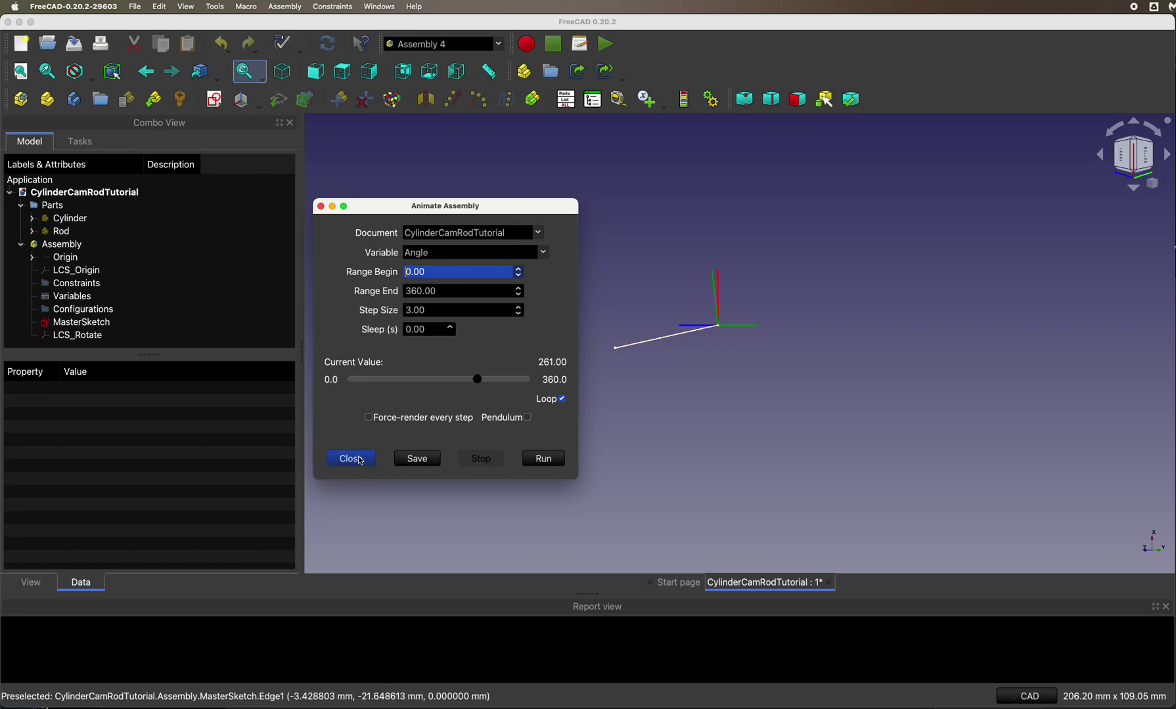
pyautogui.click(56, 244)
pyautogui.press('space')
# Show the Cylinder part, inspect it in Front view, then hide it again.
pyautogui.click(68, 222)
pyautogui.press('space')
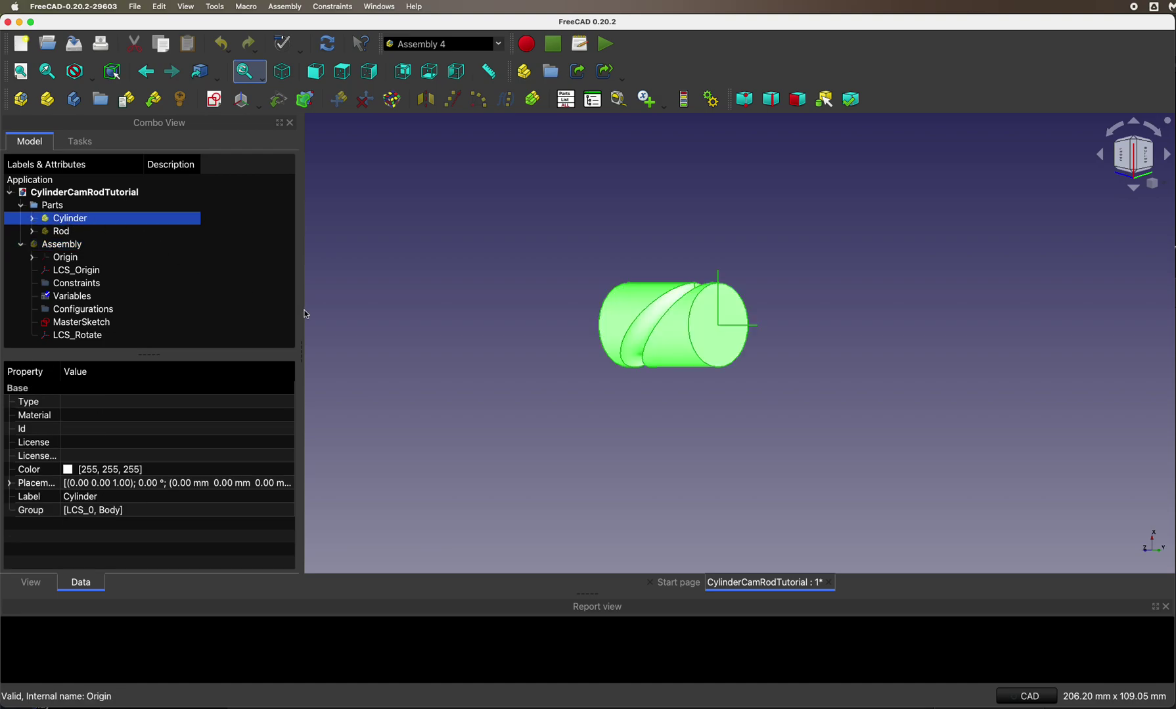
pyautogui.click(315, 71)
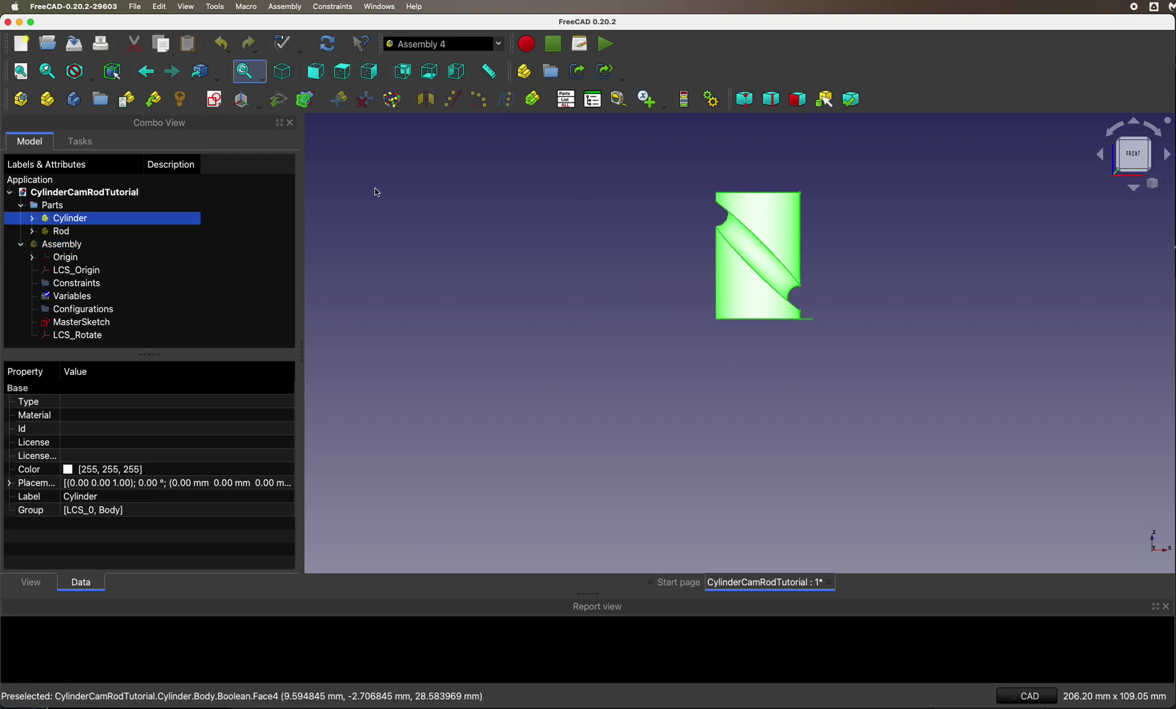
pyautogui.click(458, 264)
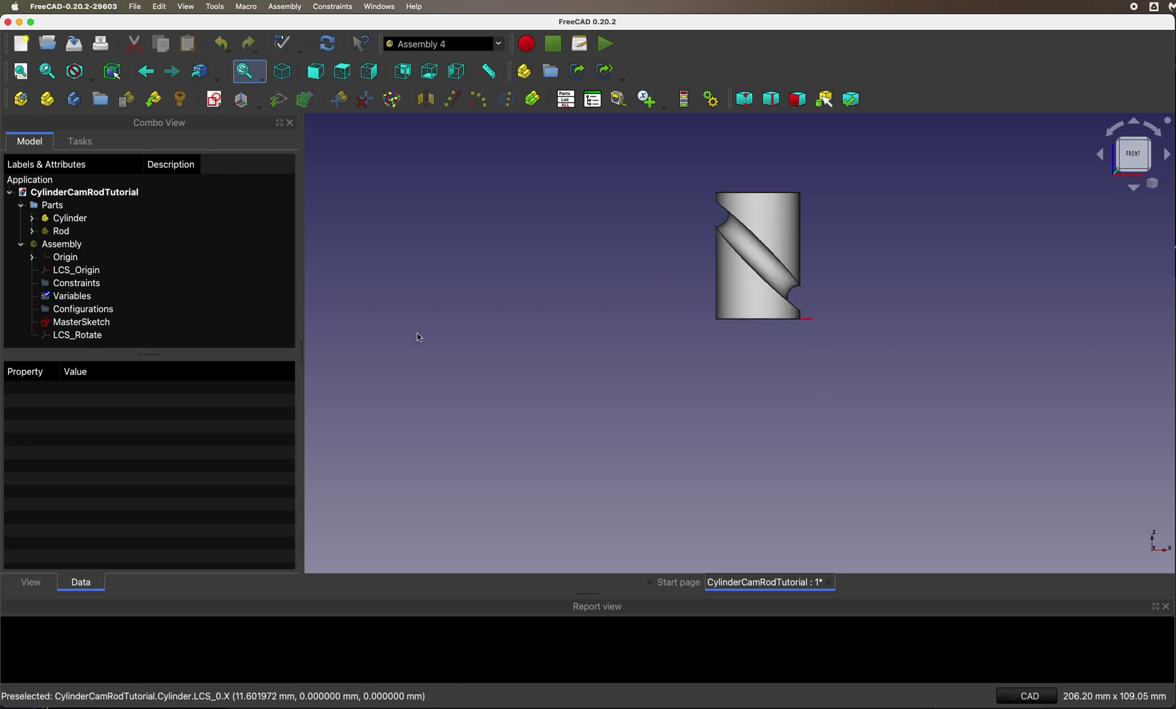
pyautogui.click(66, 220)
pyautogui.press('space')
# Show the Rod part to inspect it, hide it, and select the Assembly.
pyautogui.click(63, 233)
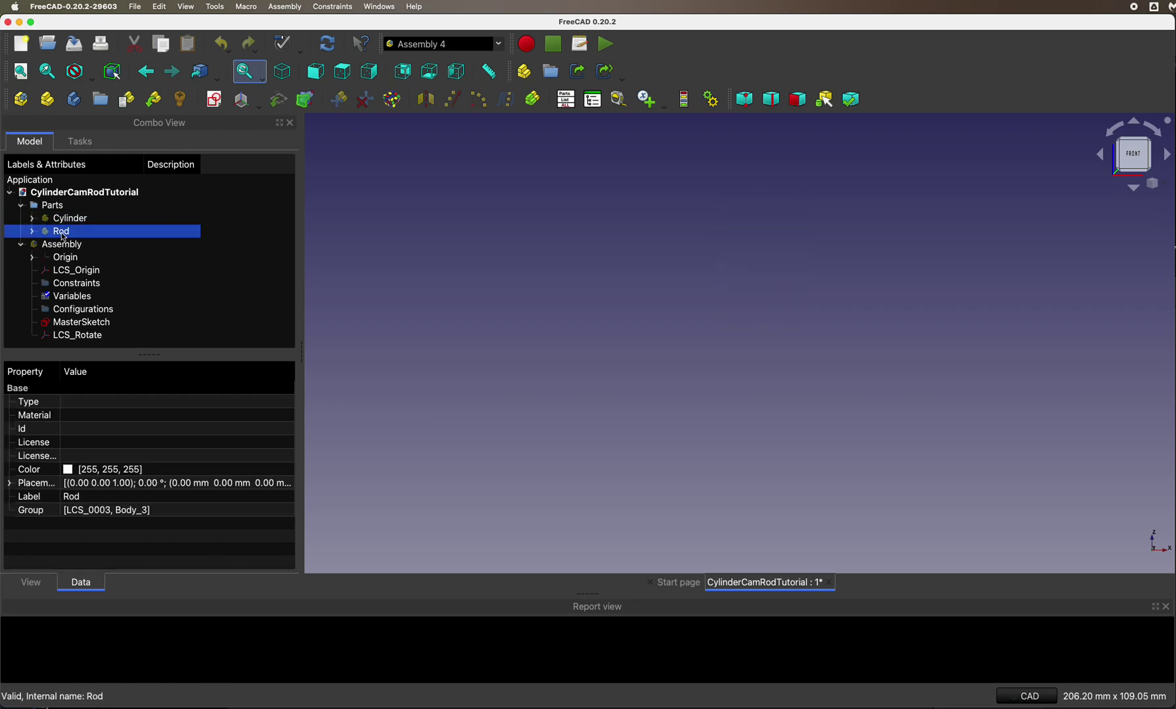
pyautogui.press('space')
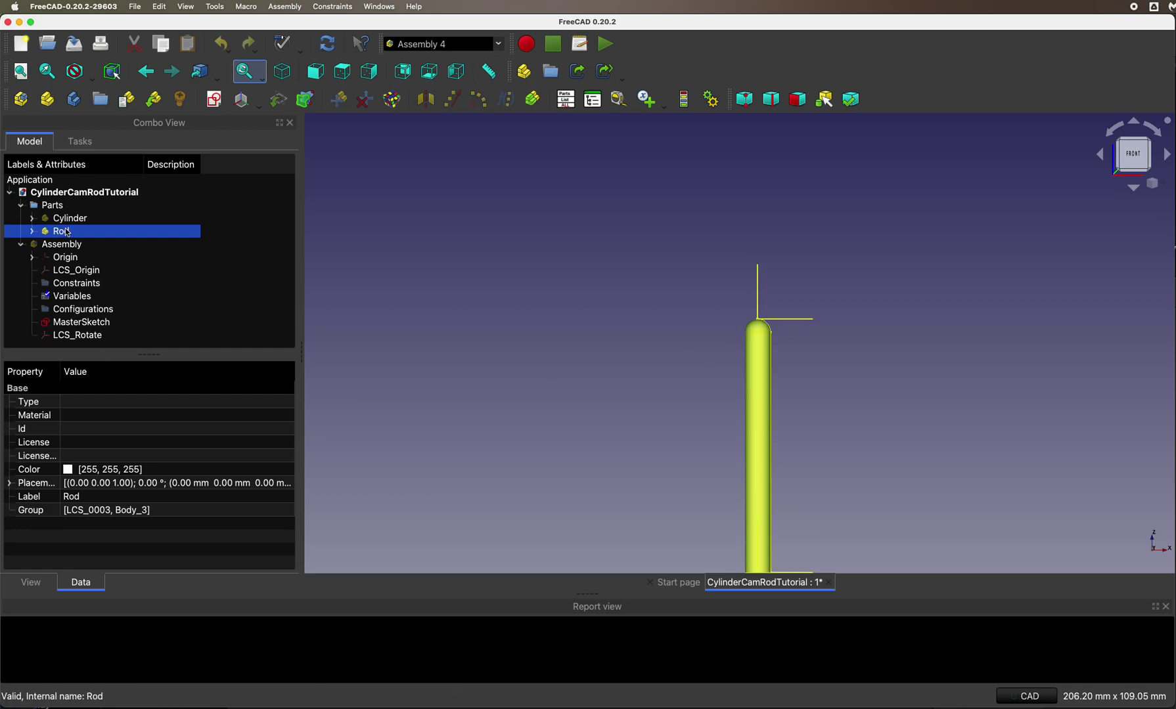
pyautogui.press('space')
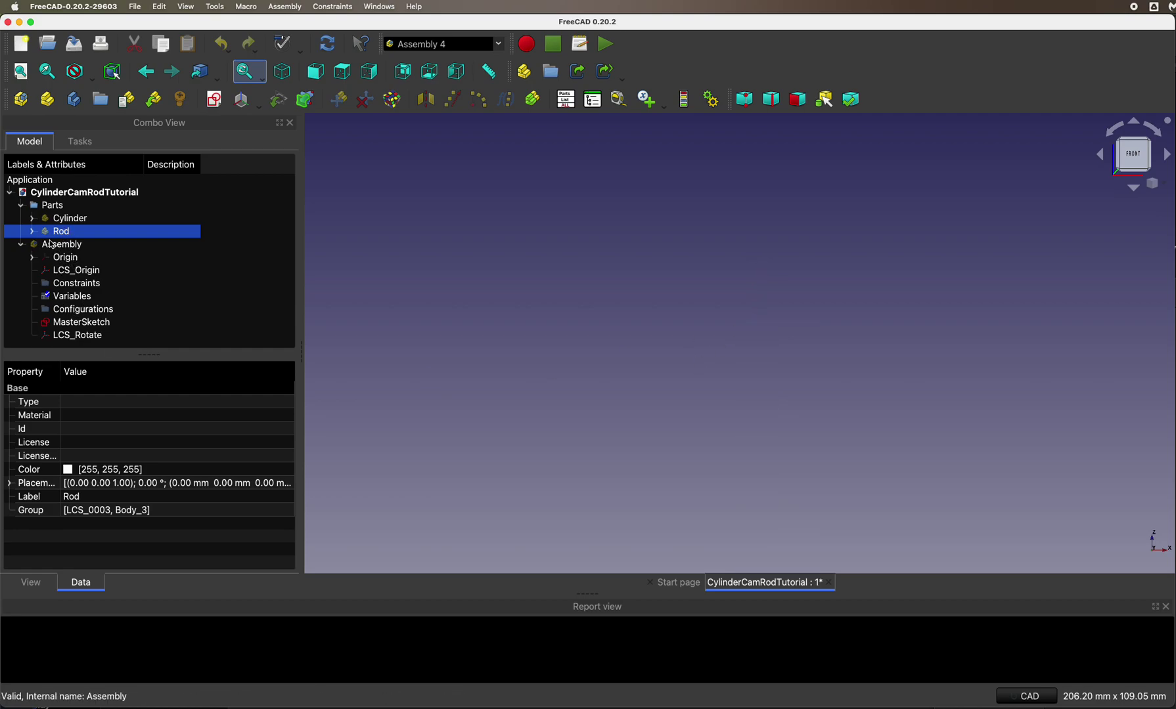
pyautogui.click(66, 247)
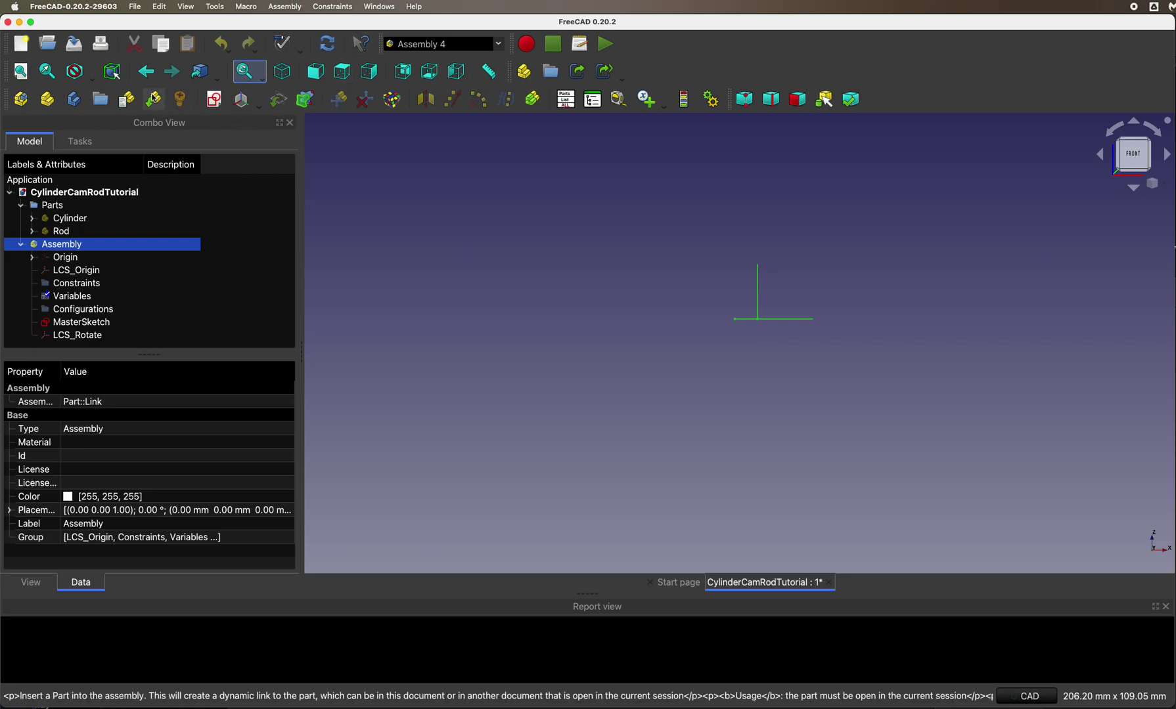
# Insert CylinderCamRodTutorial#Cylinder as Cylinder003, attached to the parent assembly's LCS_Rotate.
pyautogui.click(154, 102)
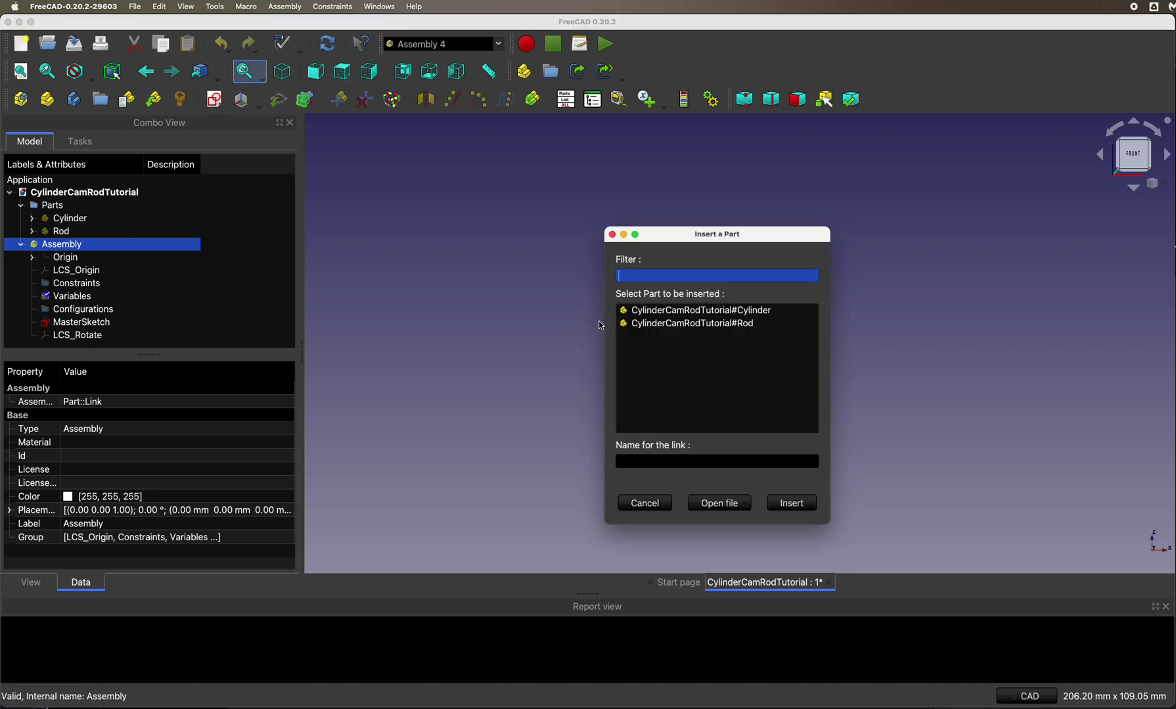
pyautogui.click(660, 312)
pyautogui.click(796, 505)
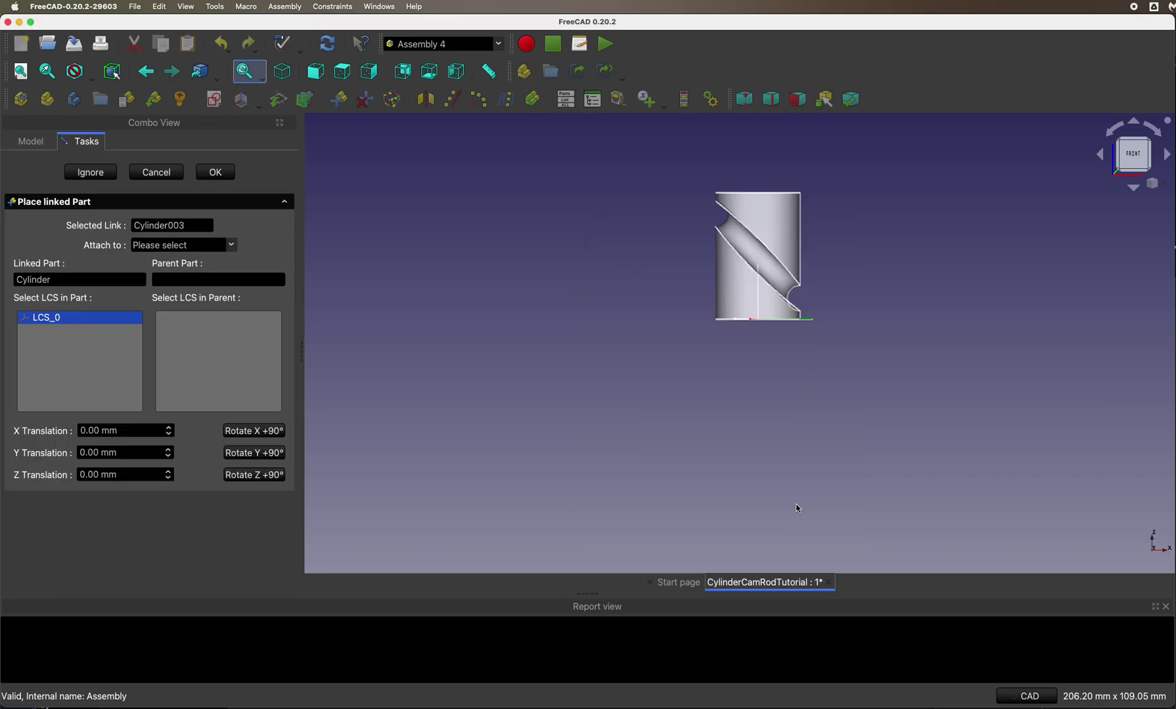
pyautogui.click(187, 252)
pyautogui.click(184, 258)
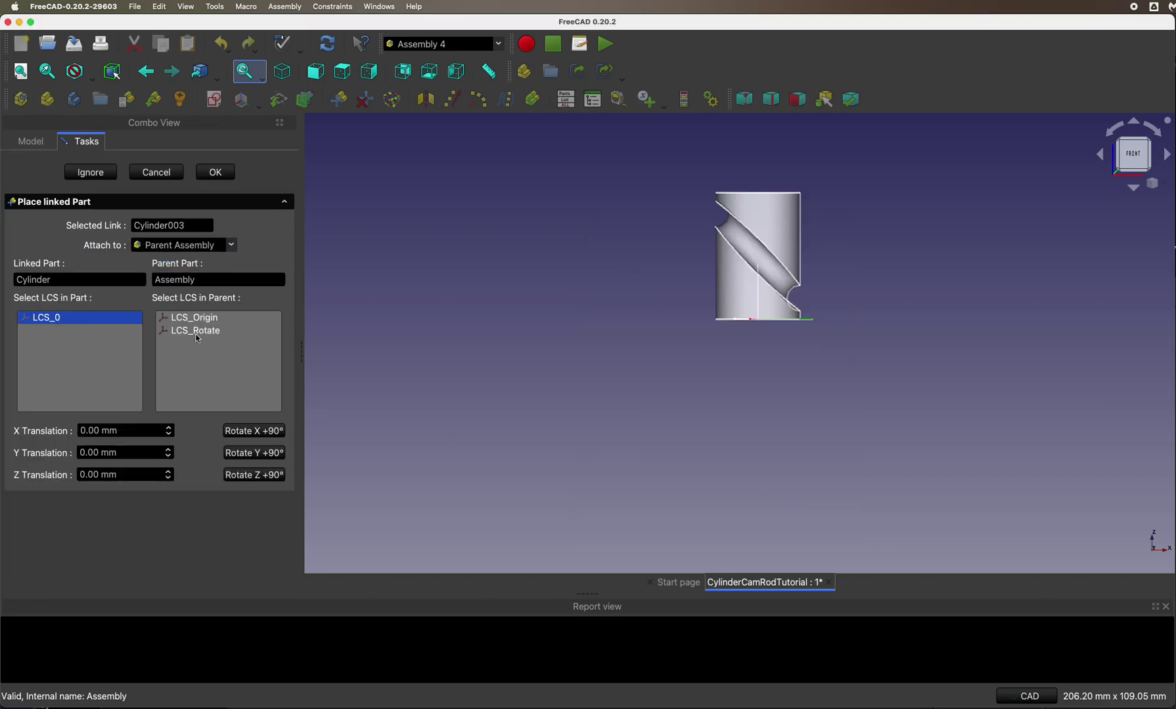
pyautogui.click(197, 332)
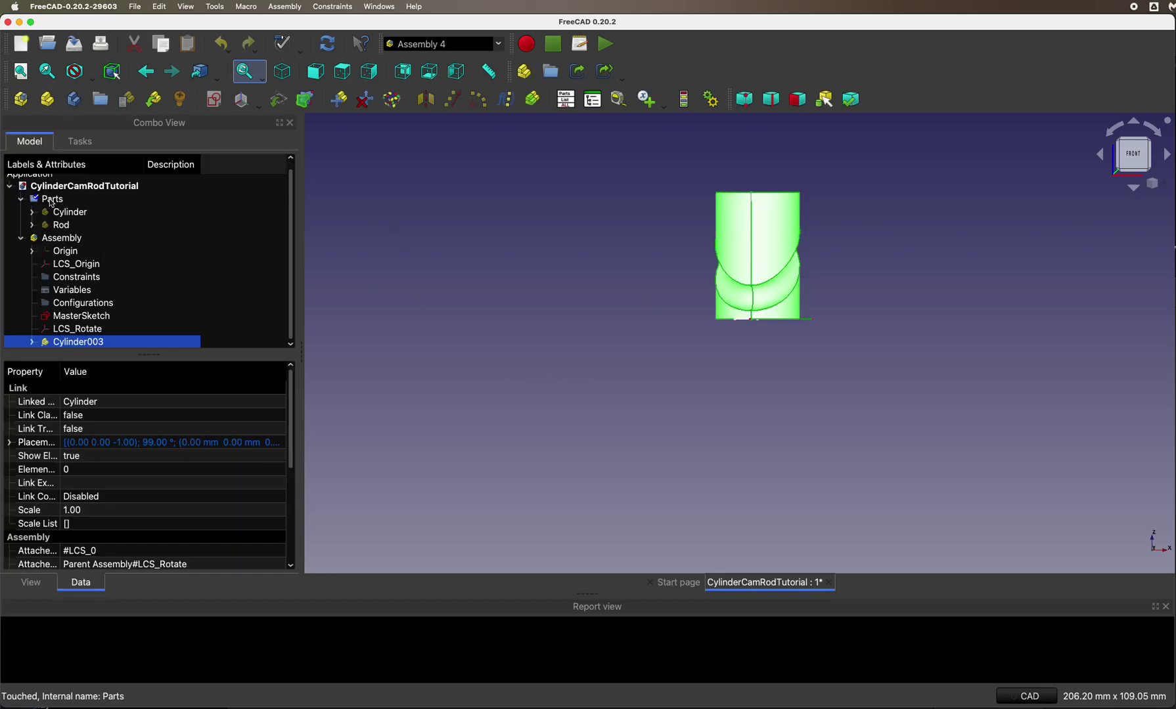
pyautogui.click(65, 215)
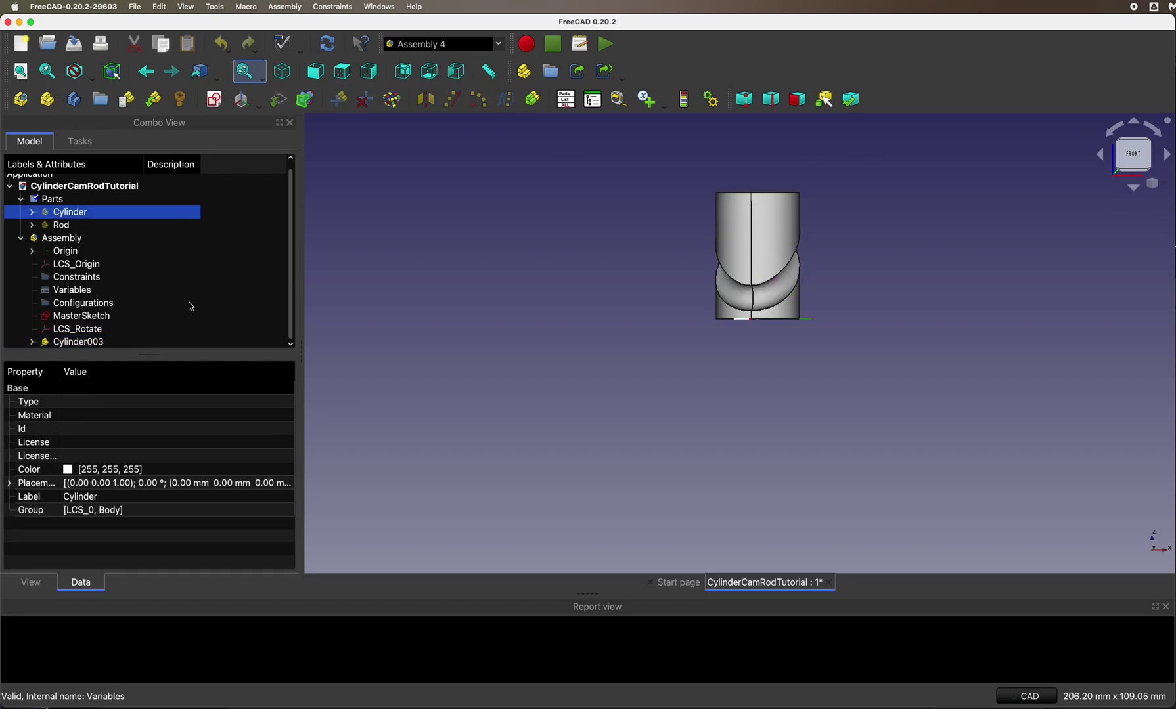
# In Animate Assembly, bring the Angle near zero and run the 360° rotation.
pyautogui.click(73, 242)
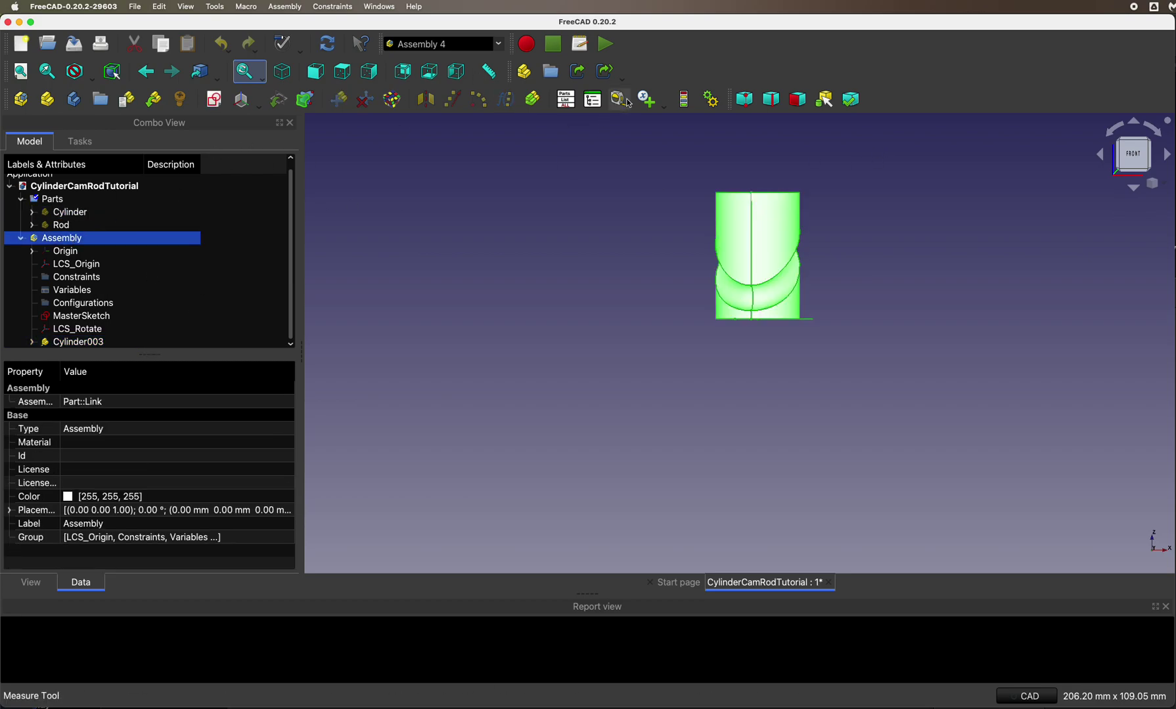
pyautogui.click(711, 99)
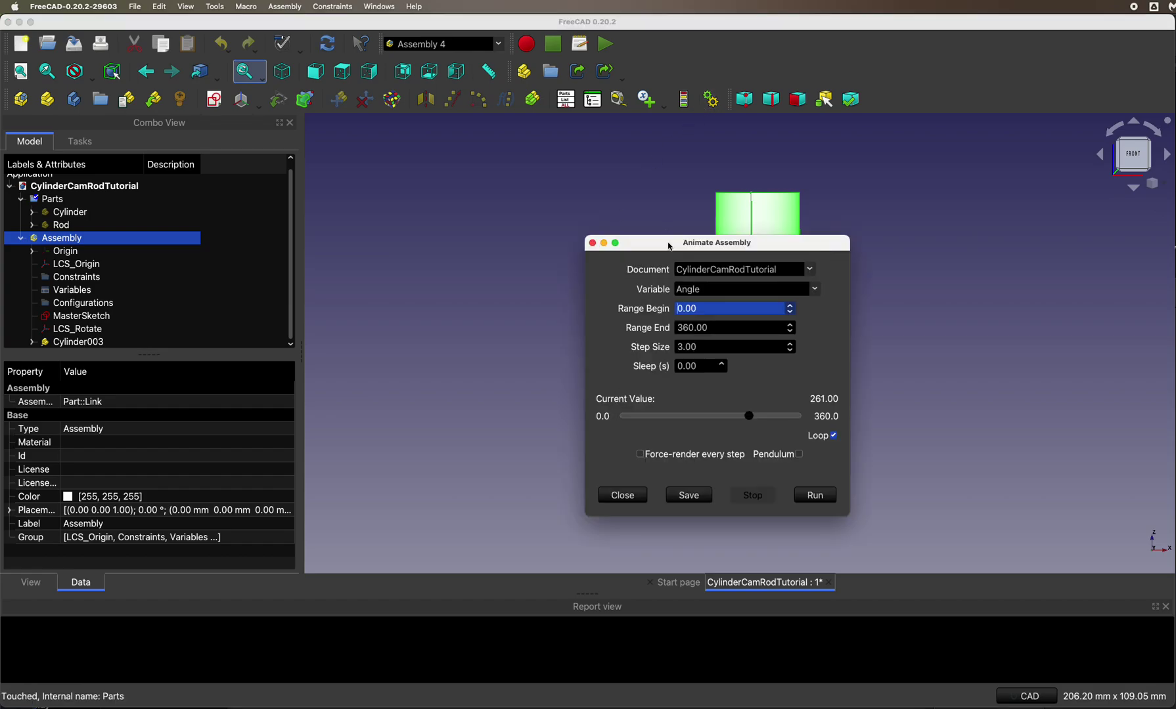
pyautogui.moveTo(670, 246); pyautogui.dragTo(452, 246)
pyautogui.click(709, 474)
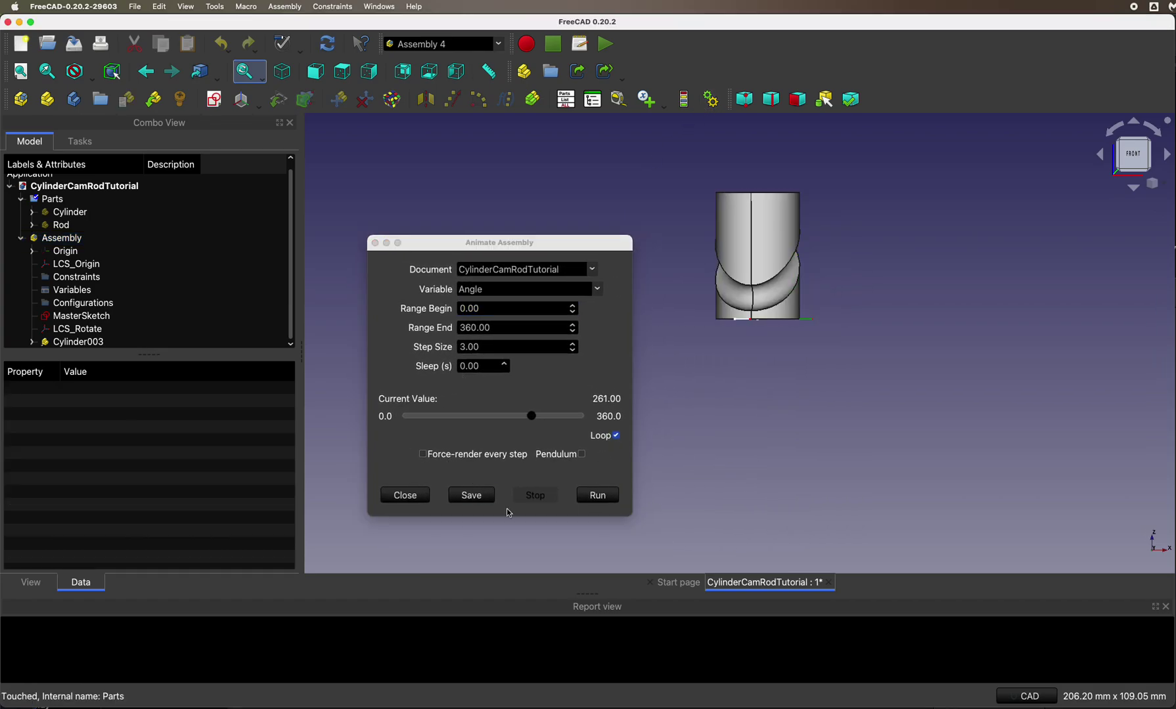
pyautogui.moveTo(531, 417); pyautogui.dragTo(637, 415)
pyautogui.click(598, 495)
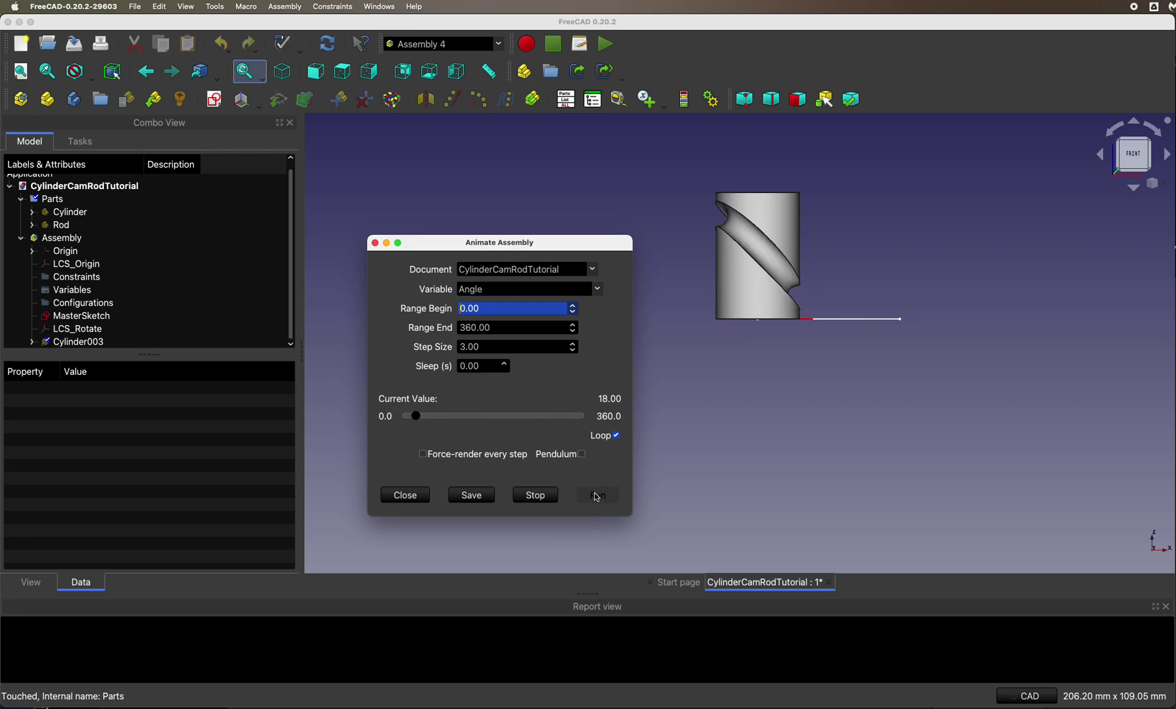
# Stop the animation, reset Angle to 0, and pan to centre the cam cylinder.
pyautogui.click(534, 496)
pyautogui.moveTo(437, 419); pyautogui.dragTo(367, 410)
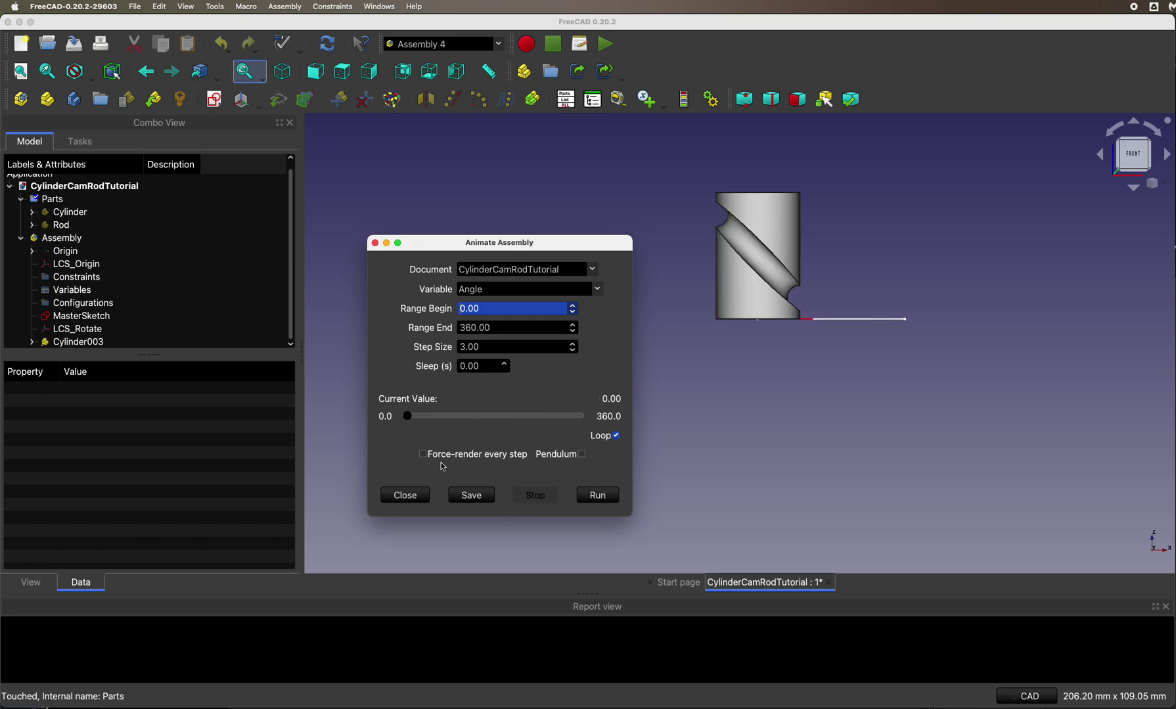
pyautogui.click(412, 499)
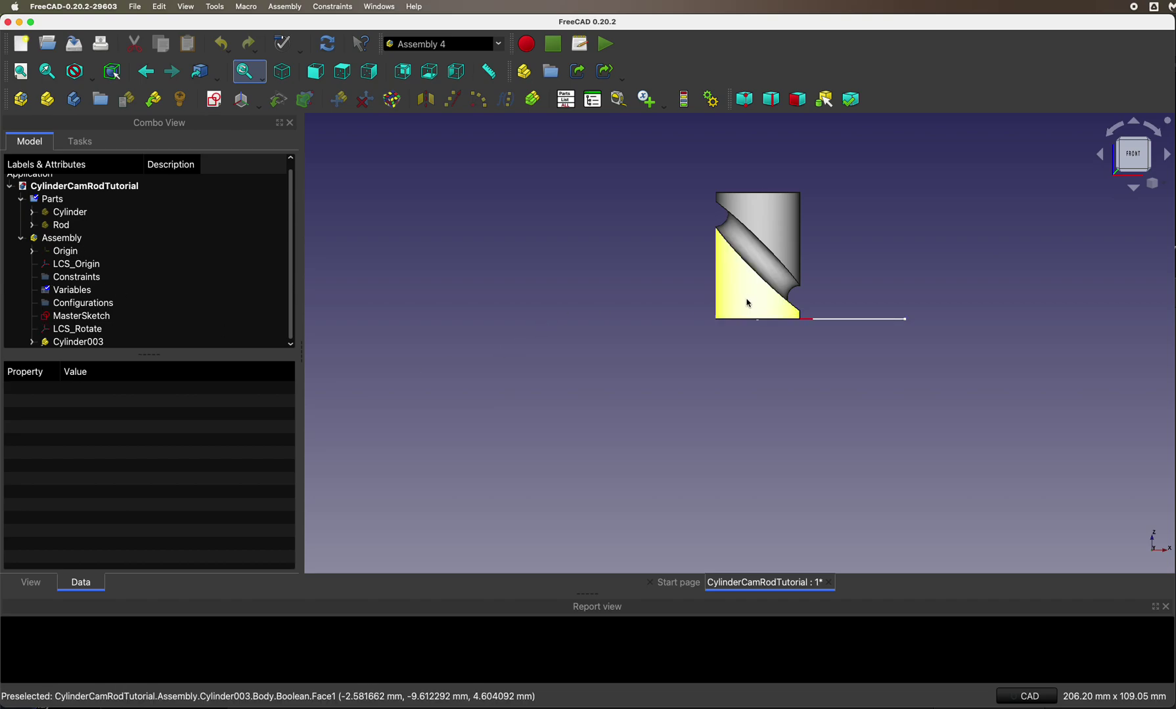
pyautogui.moveTo(758, 256); pyautogui.dragTo(654, 330, button='middle')
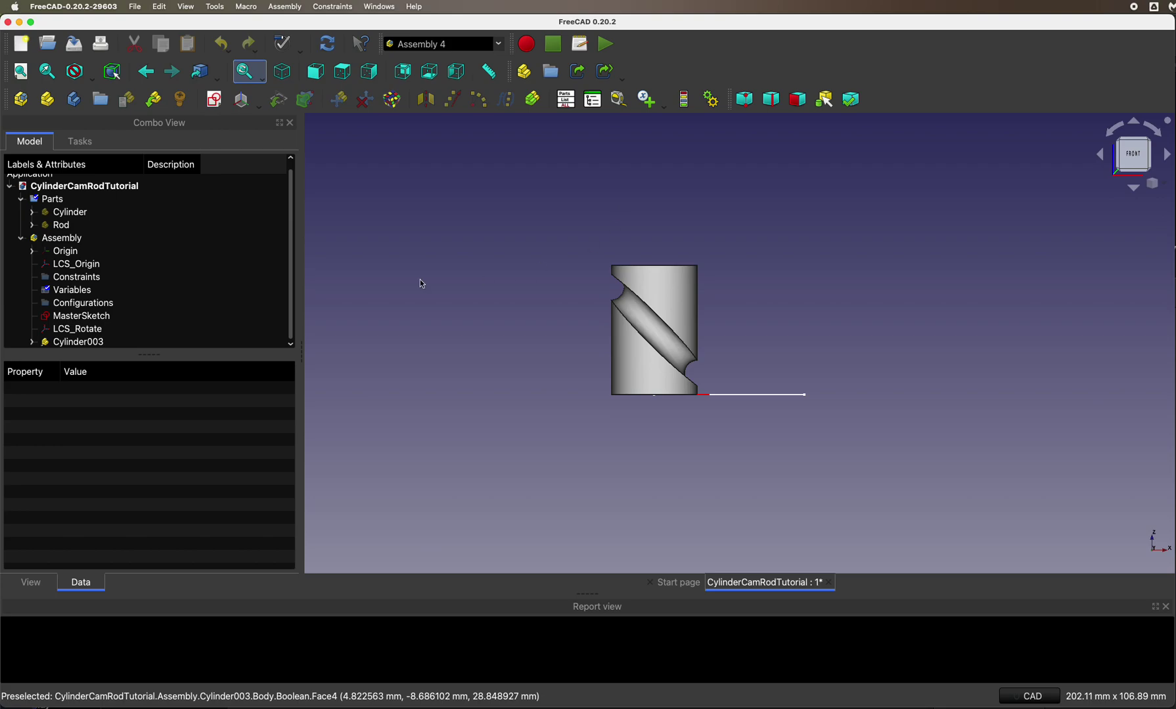
pyautogui.click(57, 343)
# Hide Cylinder003, abandon a first RodSketch attempt, and check MasterSketch's attachment settings.
pyautogui.press('space')
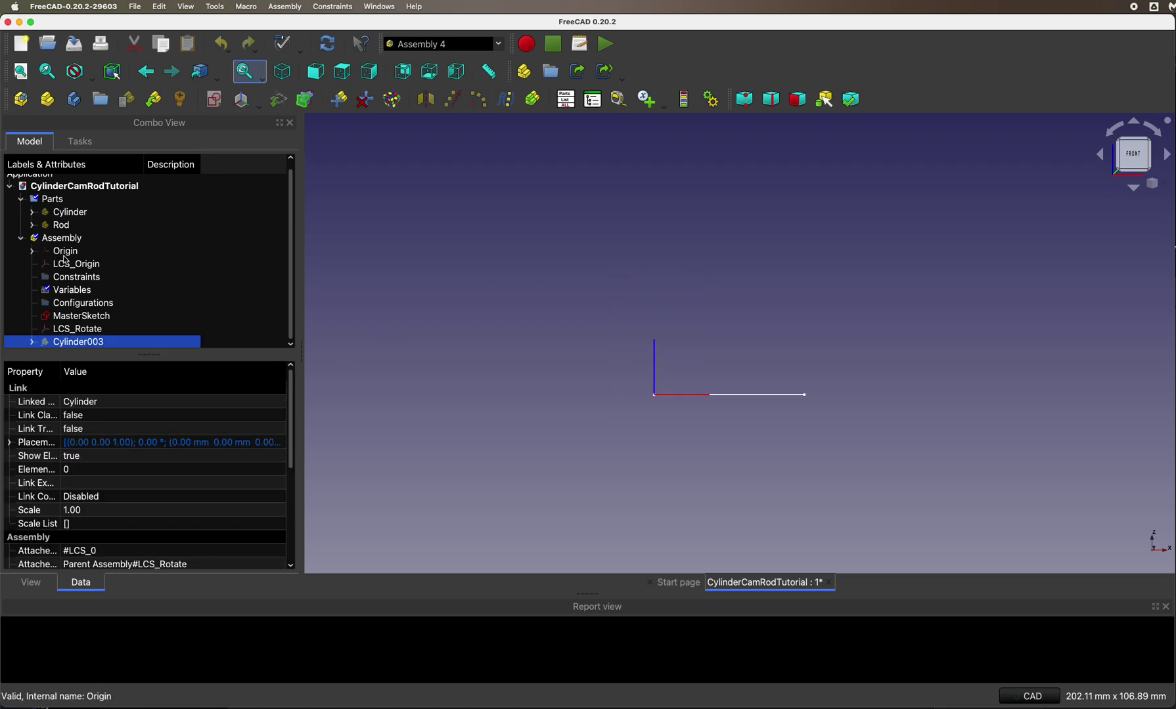
pyautogui.click(40, 238)
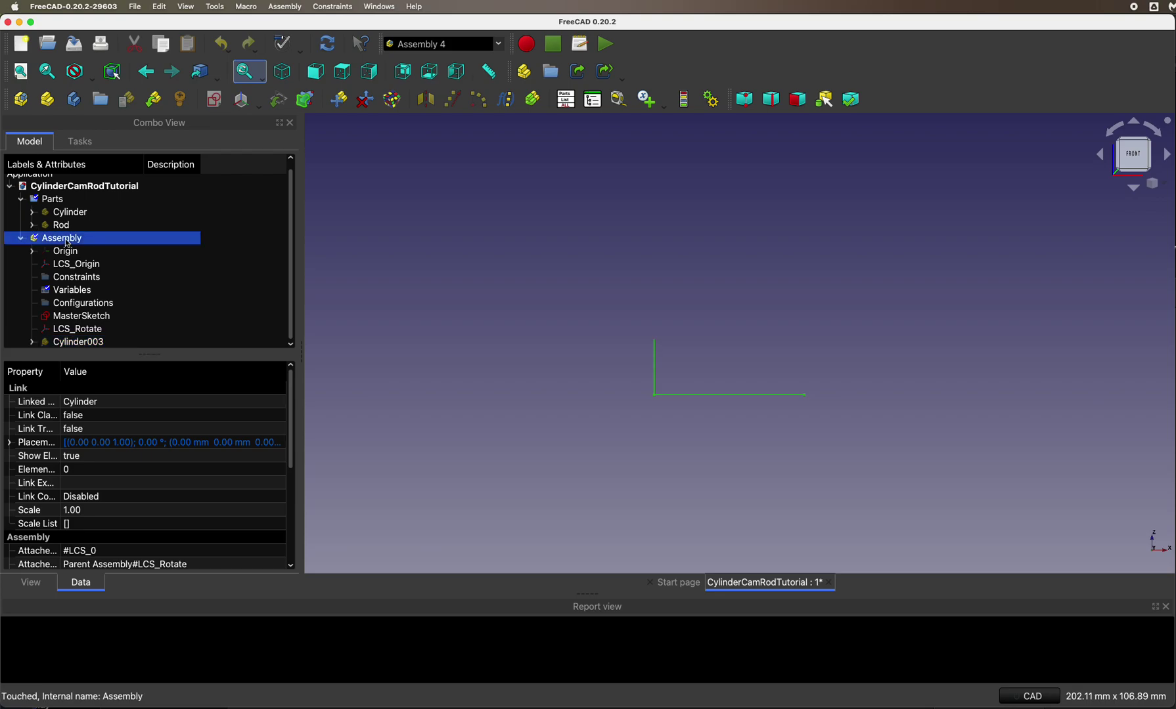
pyautogui.click(213, 100)
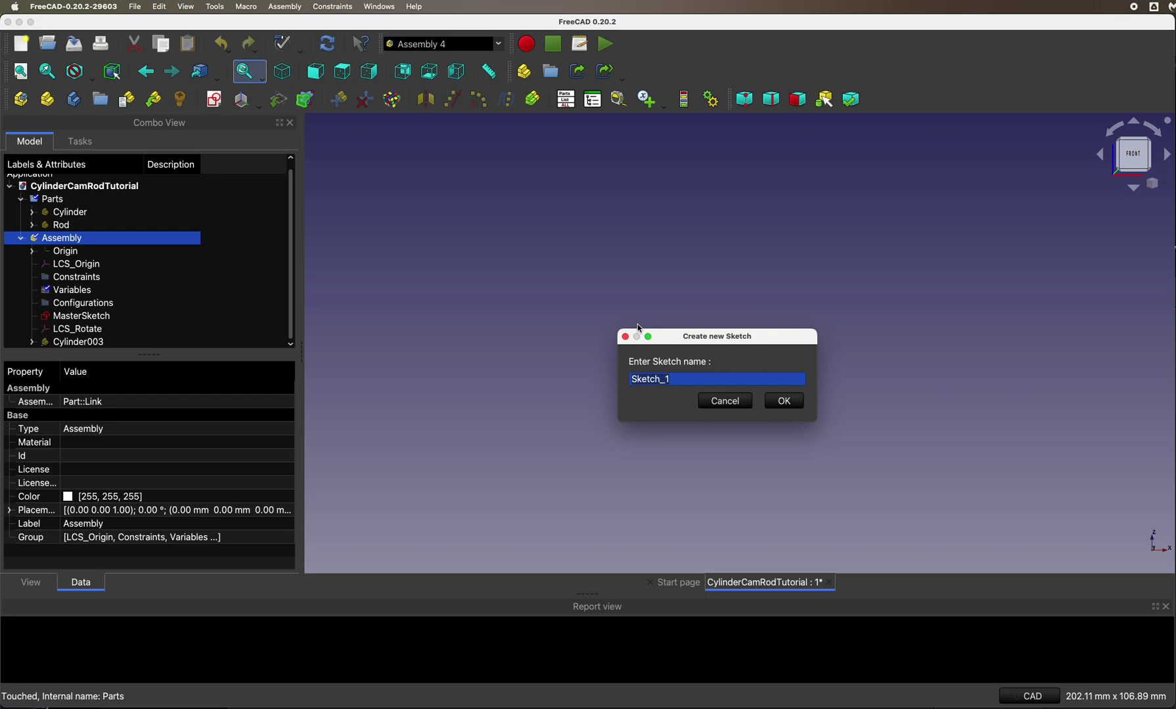
pyautogui.write('RodSketch')
pyautogui.click(745, 407)
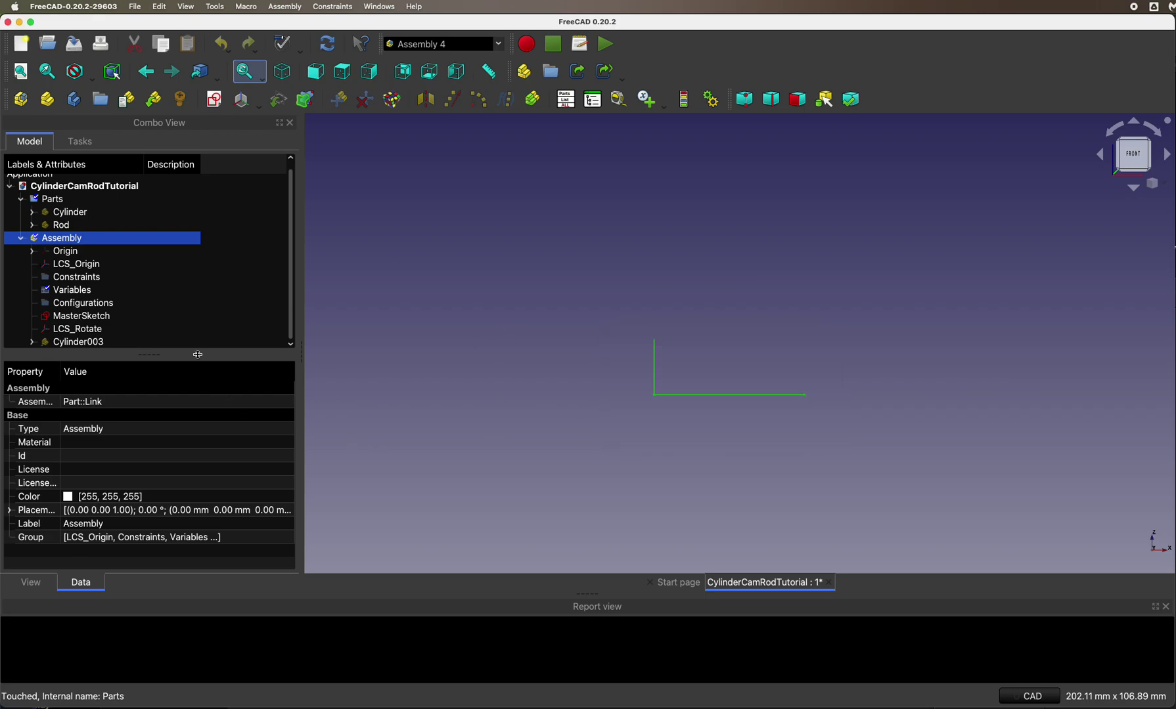
pyautogui.click(77, 317)
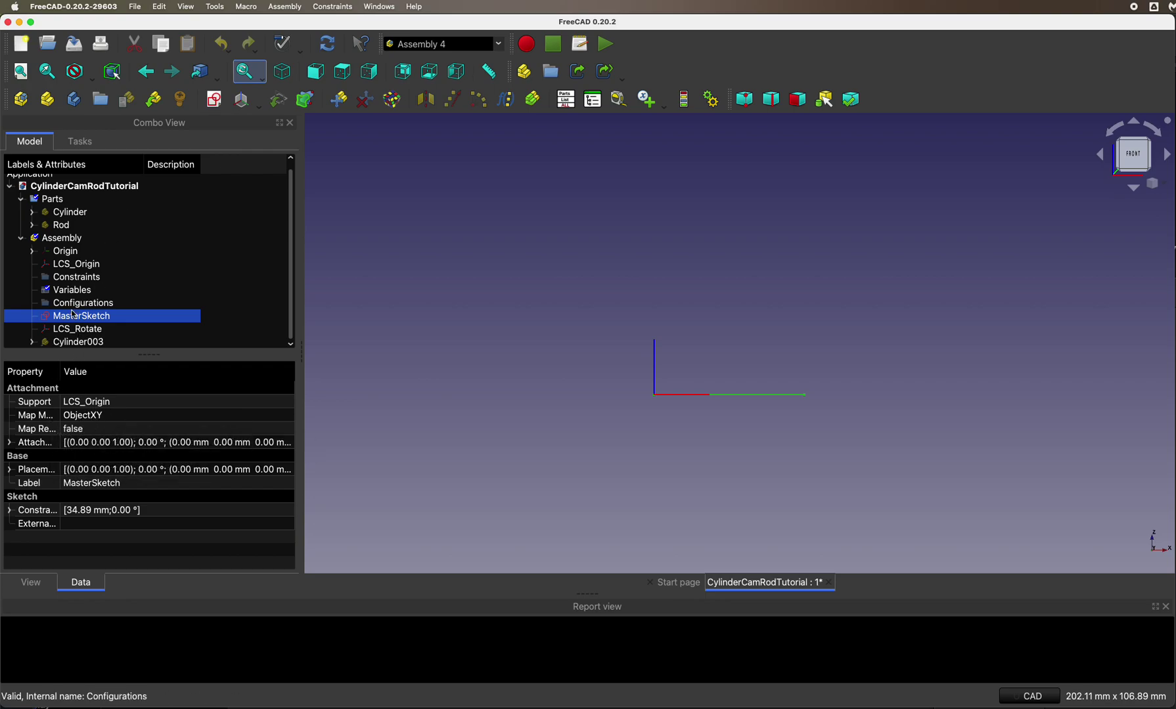
# Create RodSketch in the assembly attached to LCS_Origin's XZ plane and open it for editing.
pyautogui.click(69, 240)
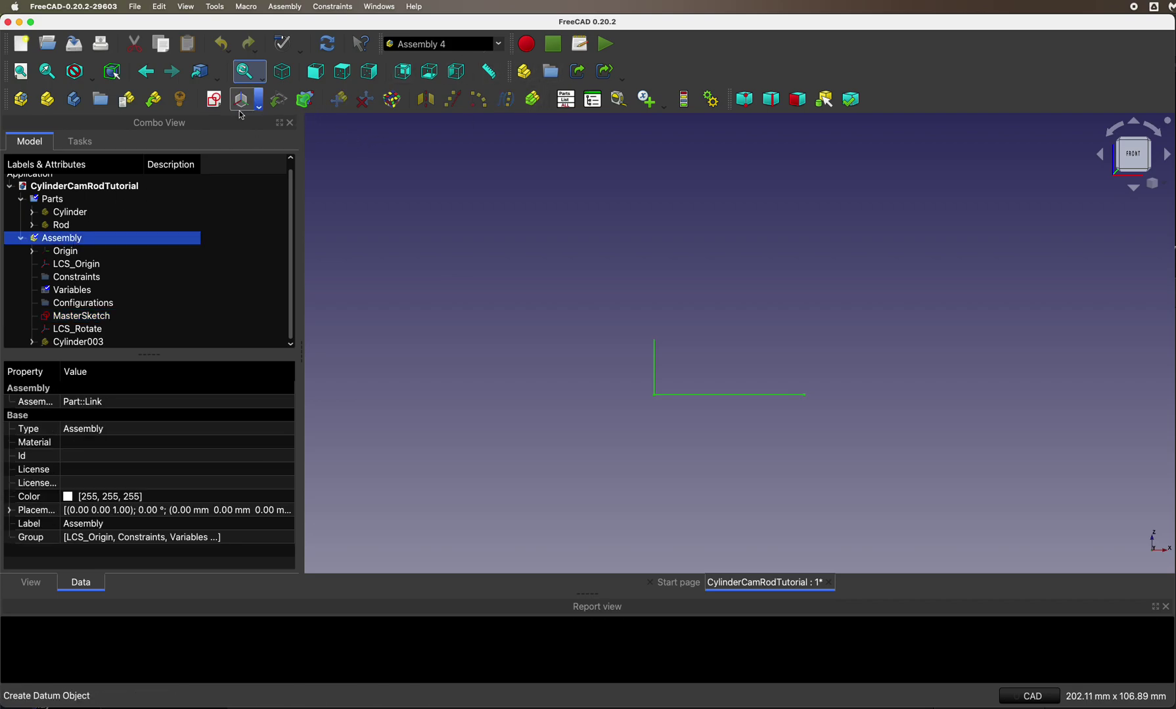
pyautogui.click(215, 100)
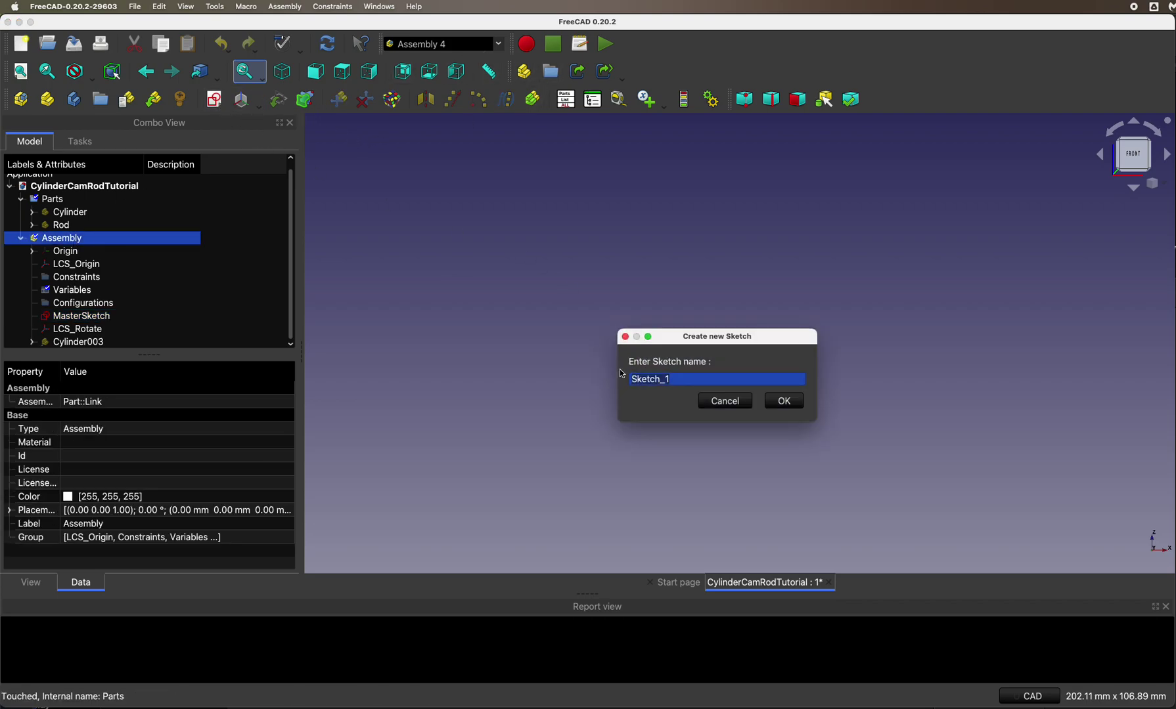
pyautogui.write('Rod')
pyautogui.press('Return')
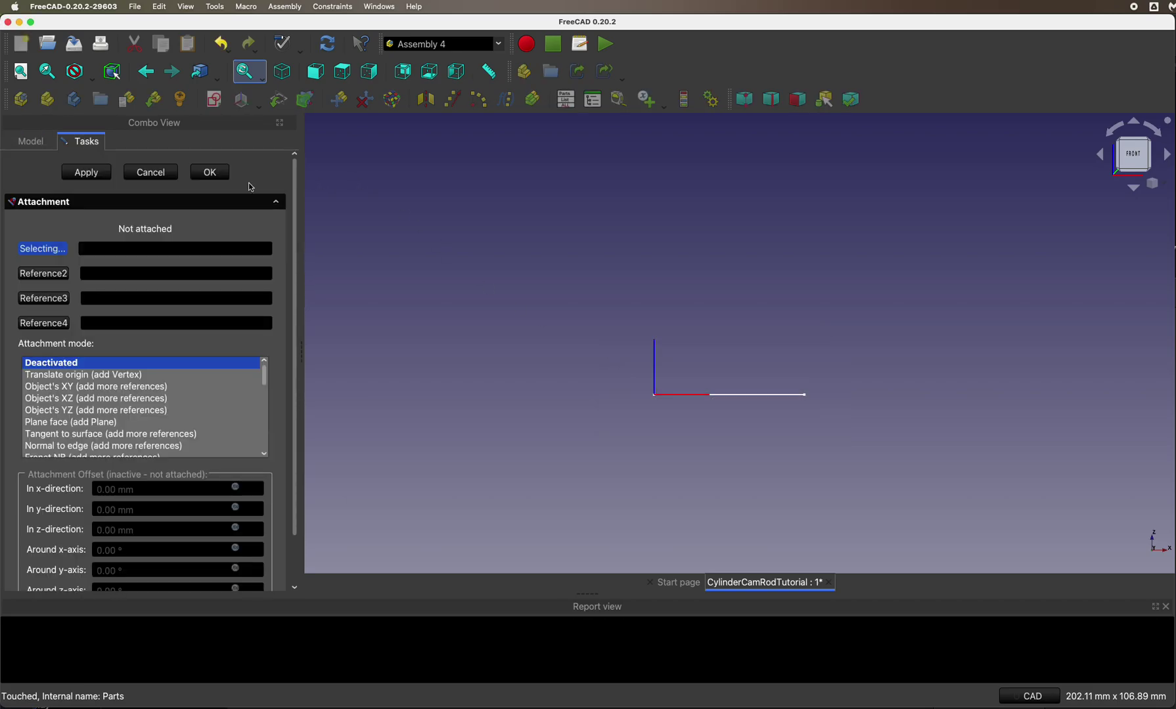
pyautogui.click(96, 250)
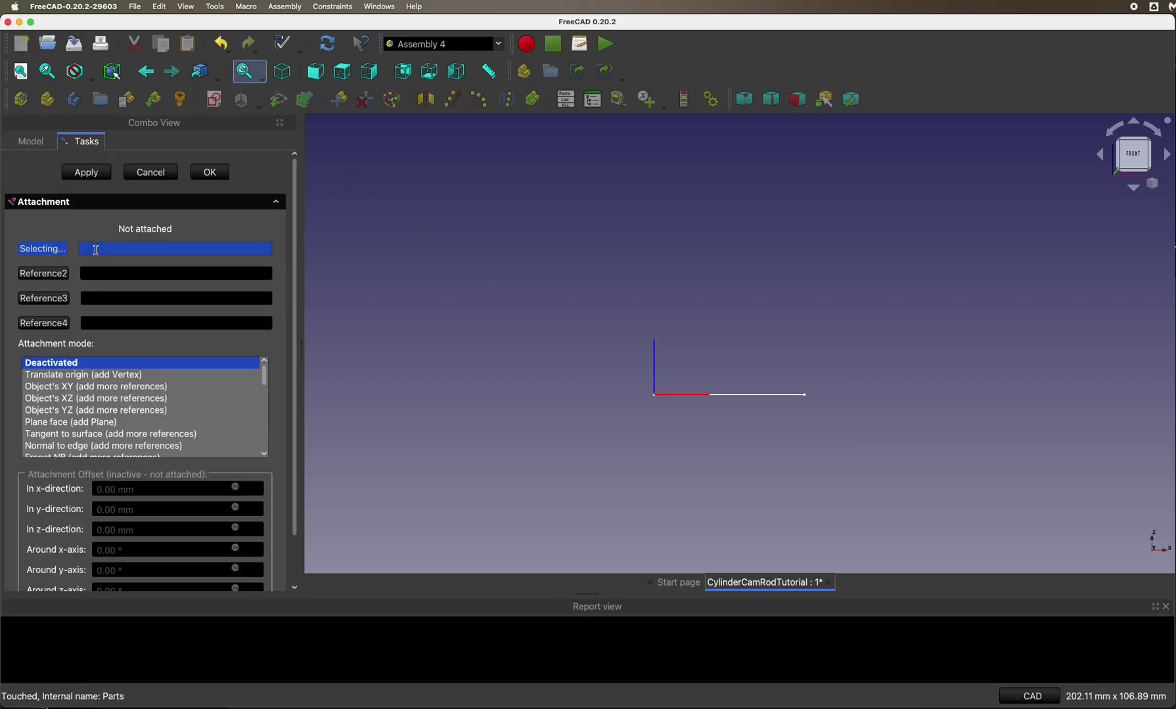
pyautogui.write('LCS')
pyautogui.write('Origin')
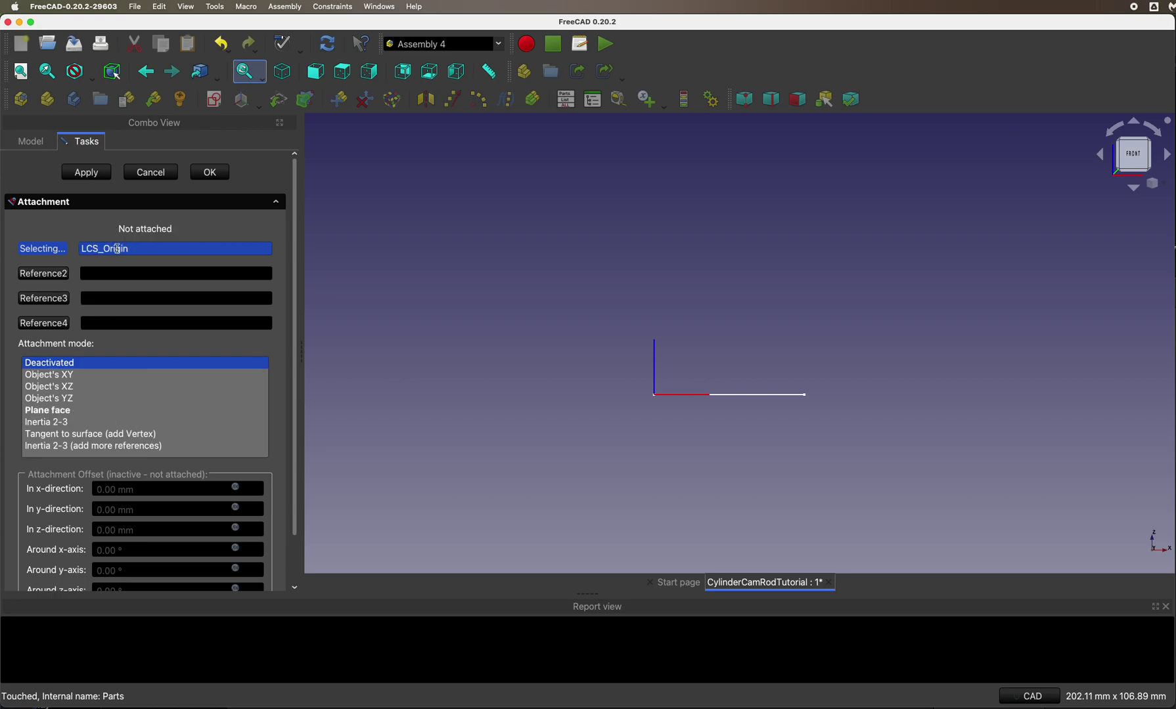
pyautogui.click(59, 387)
pyautogui.click(210, 172)
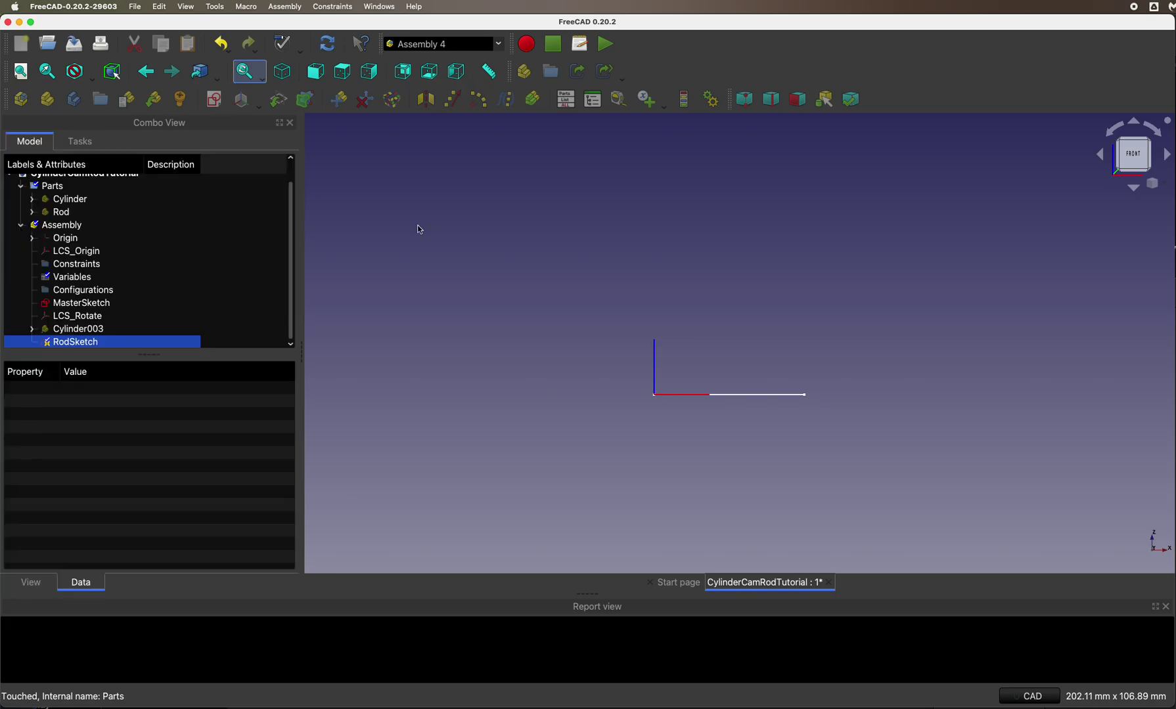
pyautogui.doubleClick(76, 342)
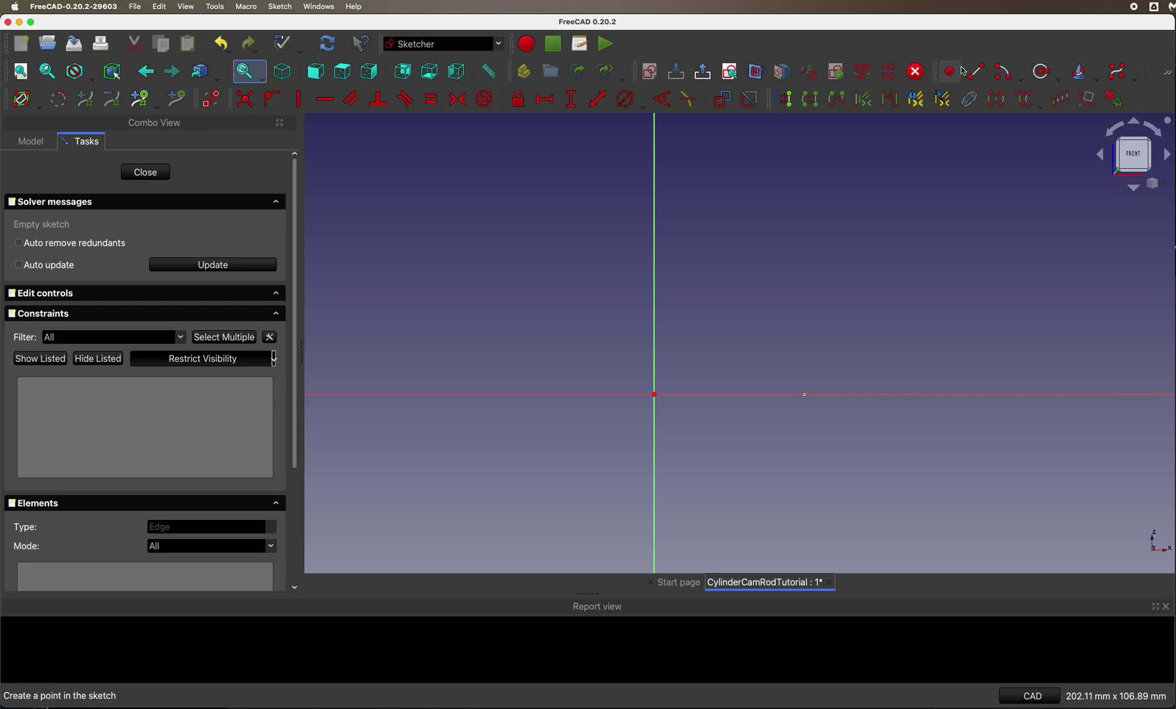
# Draw a horizontal line above the horizontal axis for the rod.
pyautogui.click(982, 78)
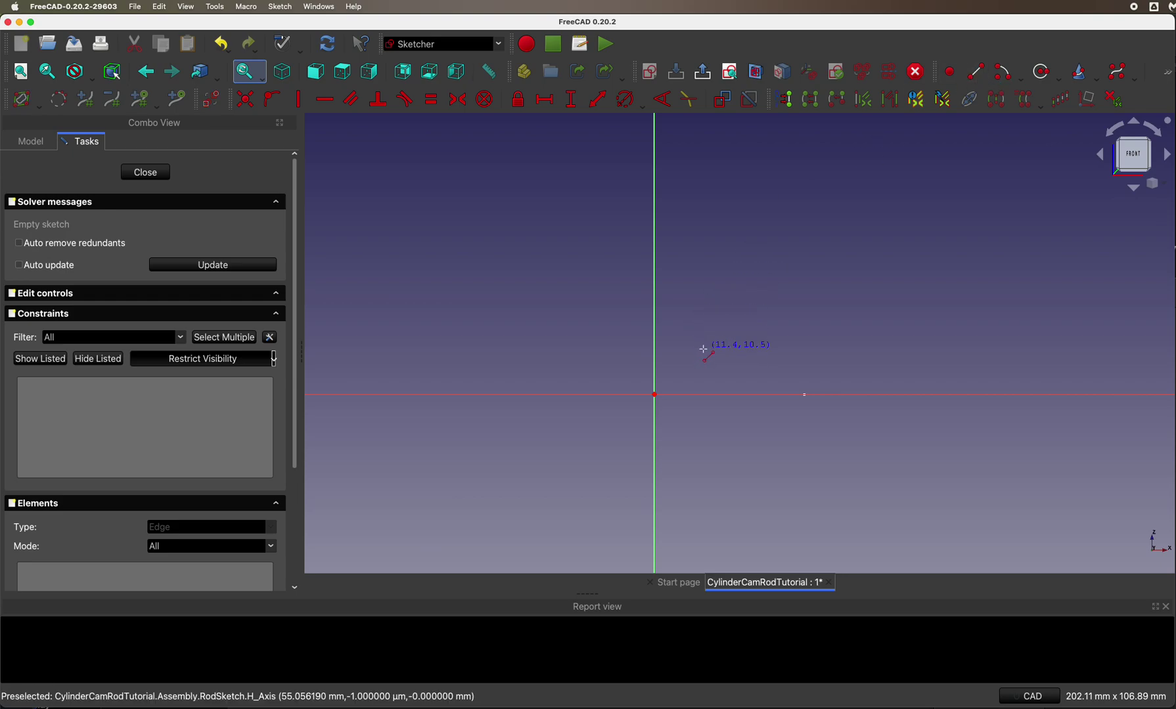
pyautogui.click(700, 354)
pyautogui.click(890, 354)
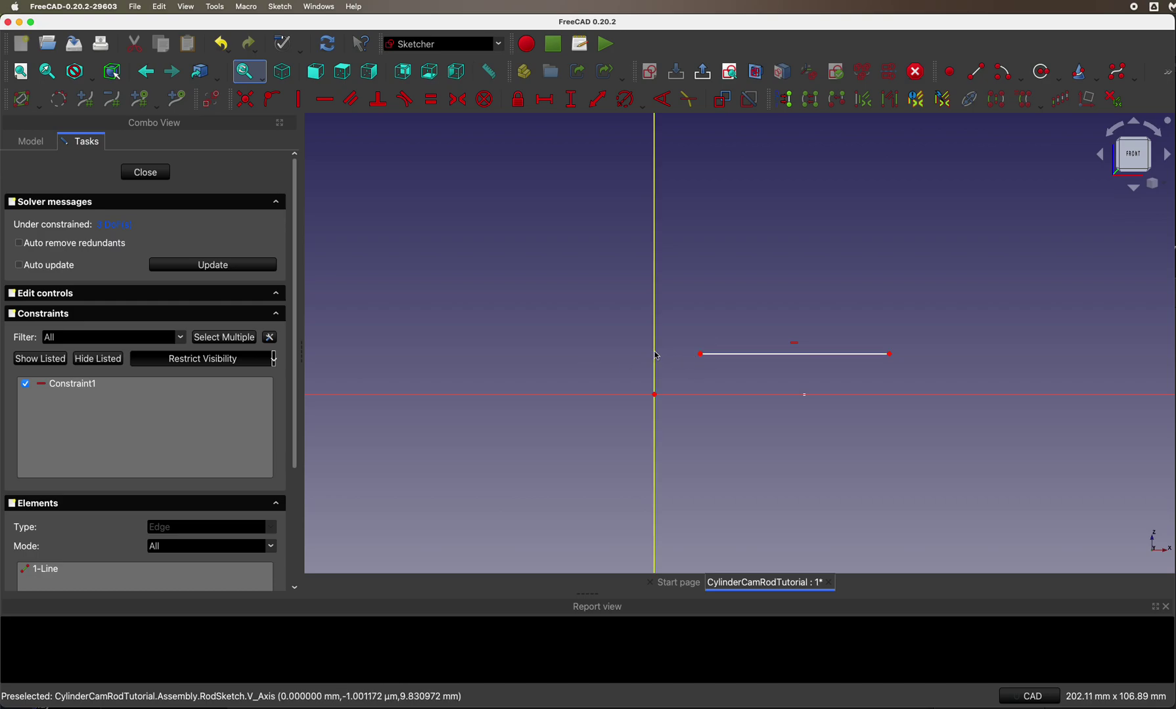
# Constrain the line's left endpoint 8 mm horizontally from the vertical axis and close the sketch.
pyautogui.click(702, 357)
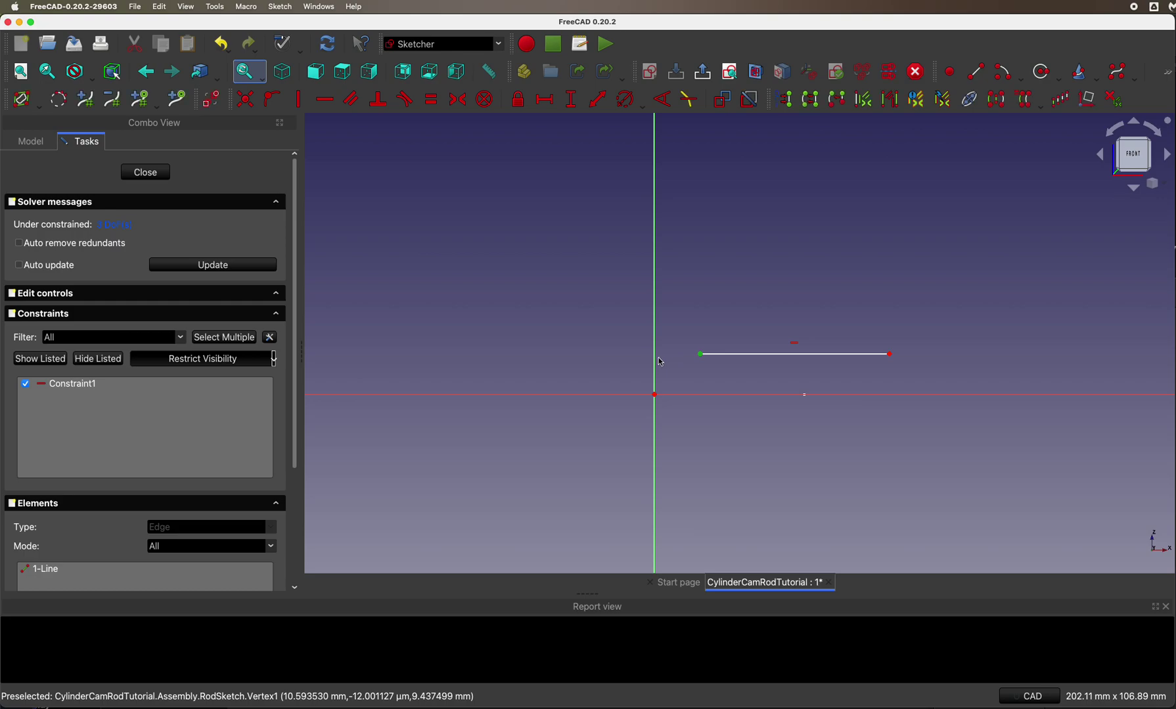
pyautogui.click(666, 354)
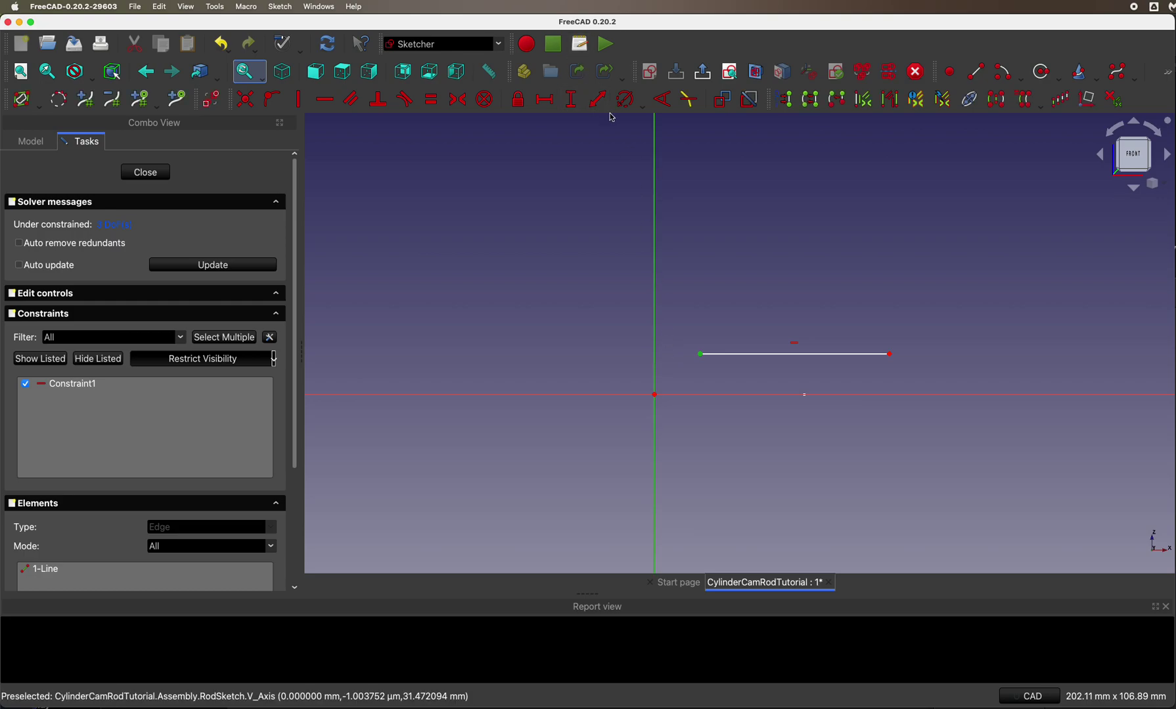
pyautogui.click(540, 103)
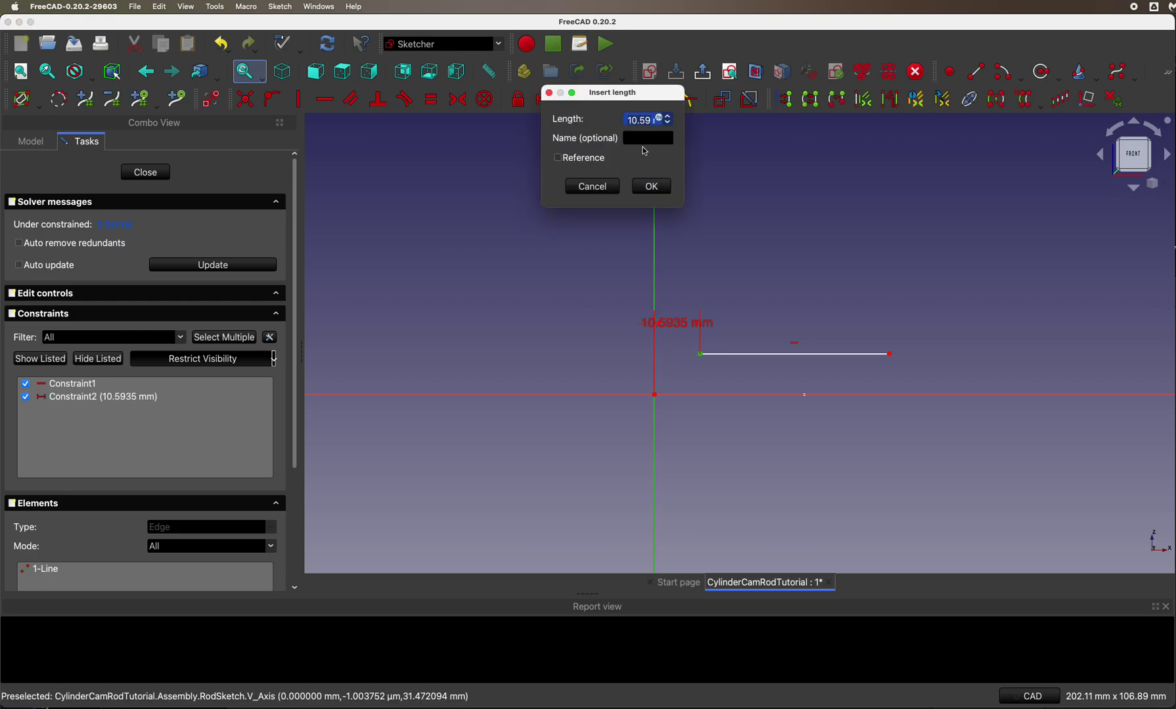
pyautogui.write('8')
pyautogui.click(651, 187)
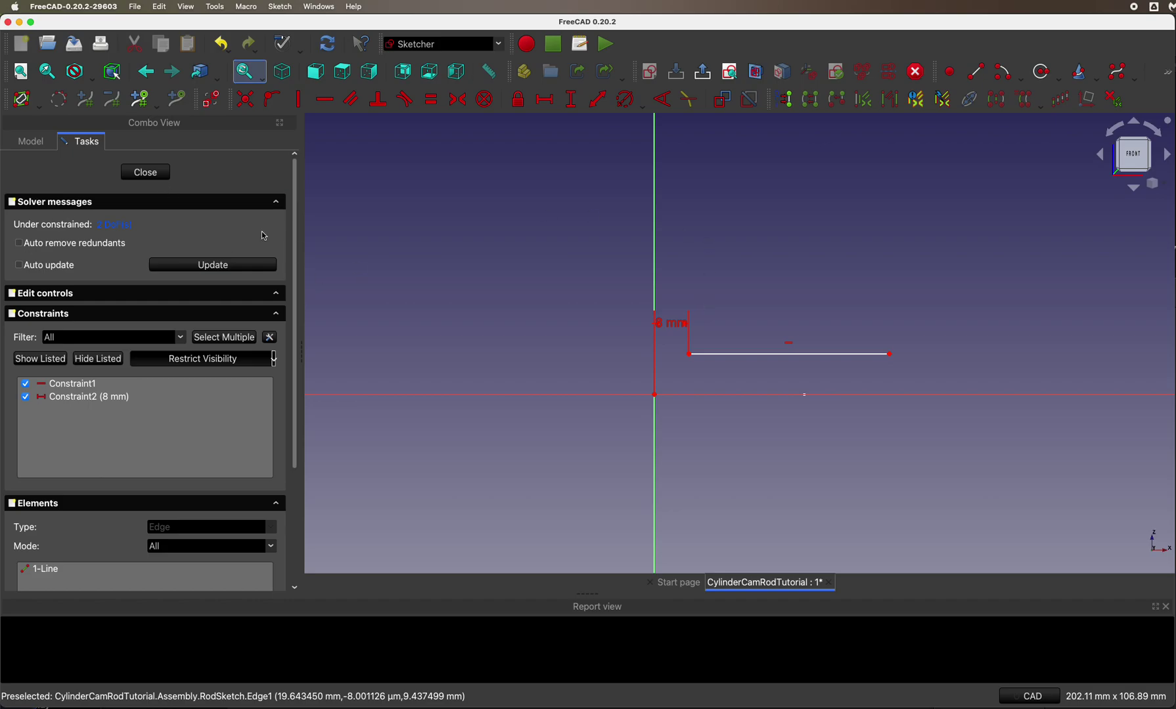
pyautogui.click(150, 176)
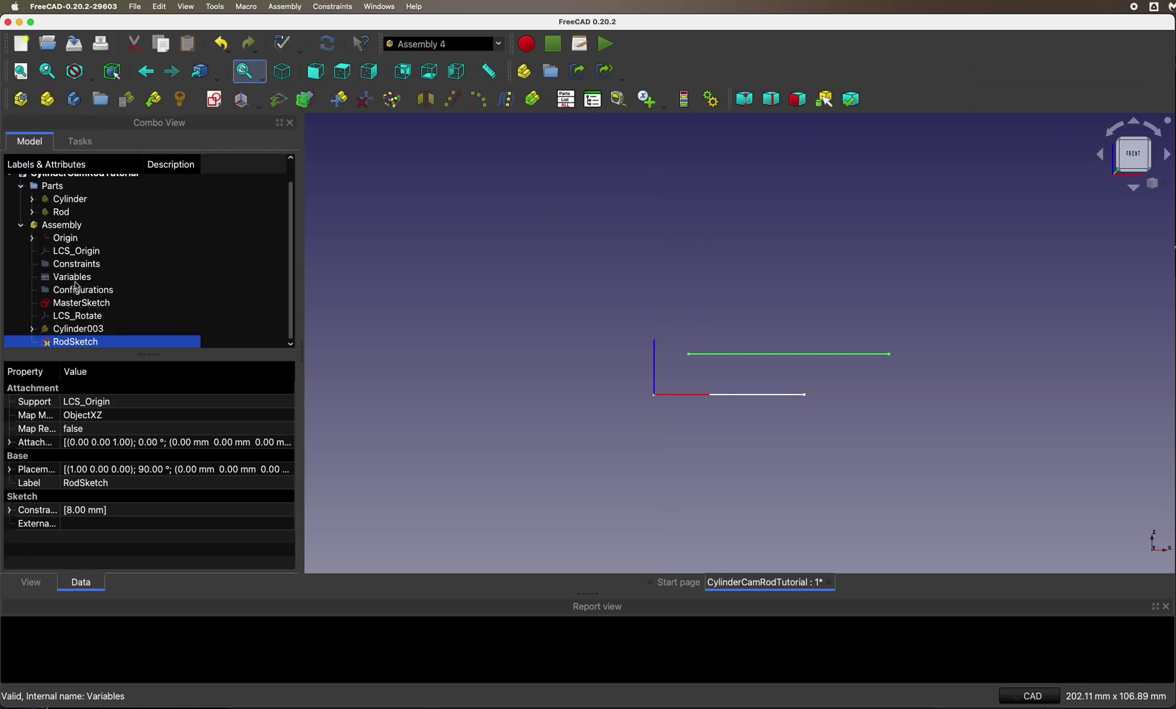
# Make Cylinder003 visible again in the 3D view.
pyautogui.click(76, 280)
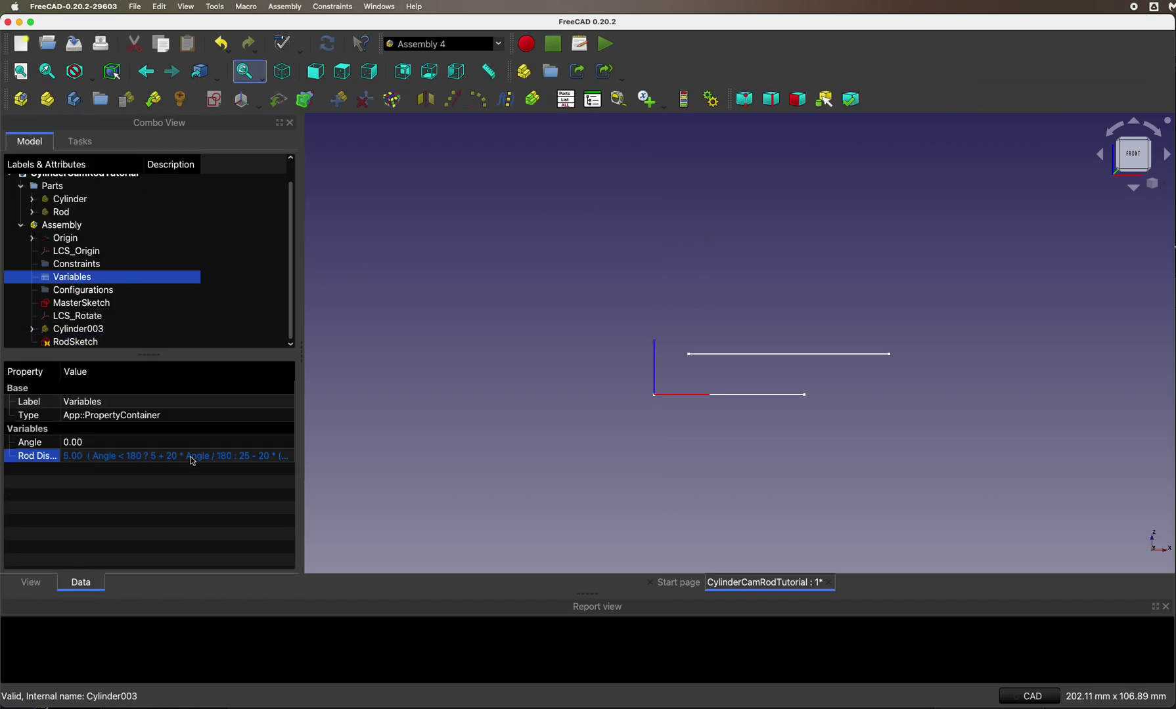
pyautogui.click(82, 330)
pyautogui.press('space')
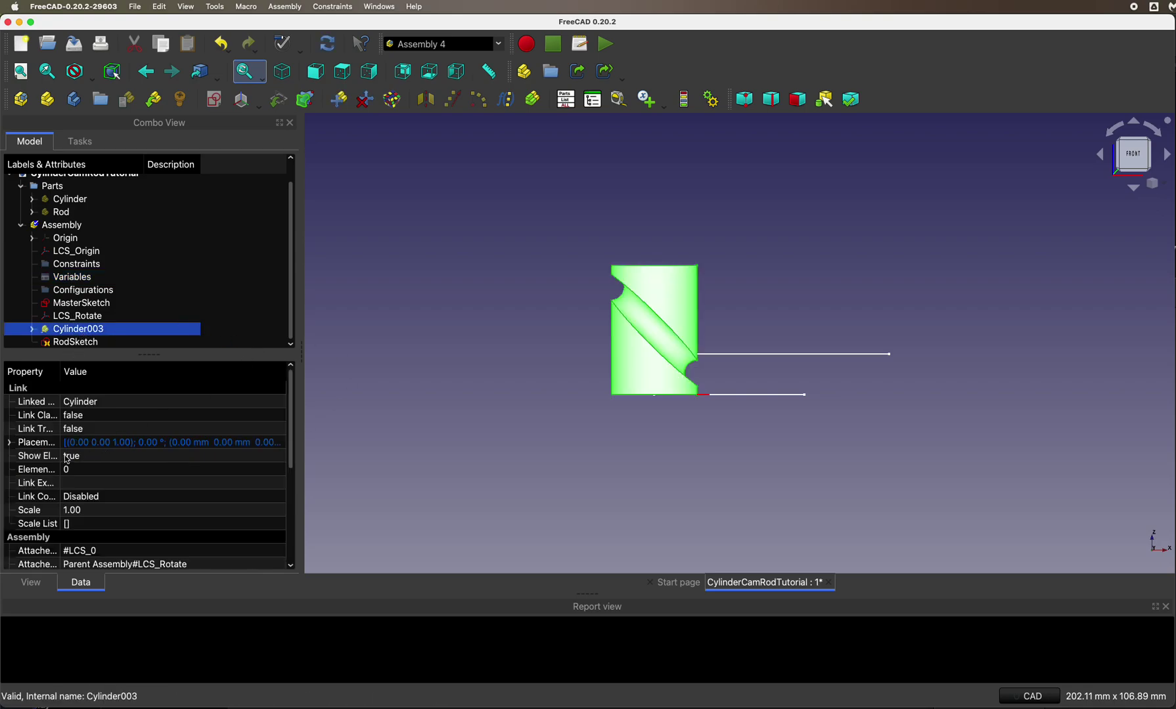
# Open and widen the Rod Distance formula in Variables to read its Angle < 180 expression.
pyautogui.click(84, 278)
pyautogui.click(174, 456)
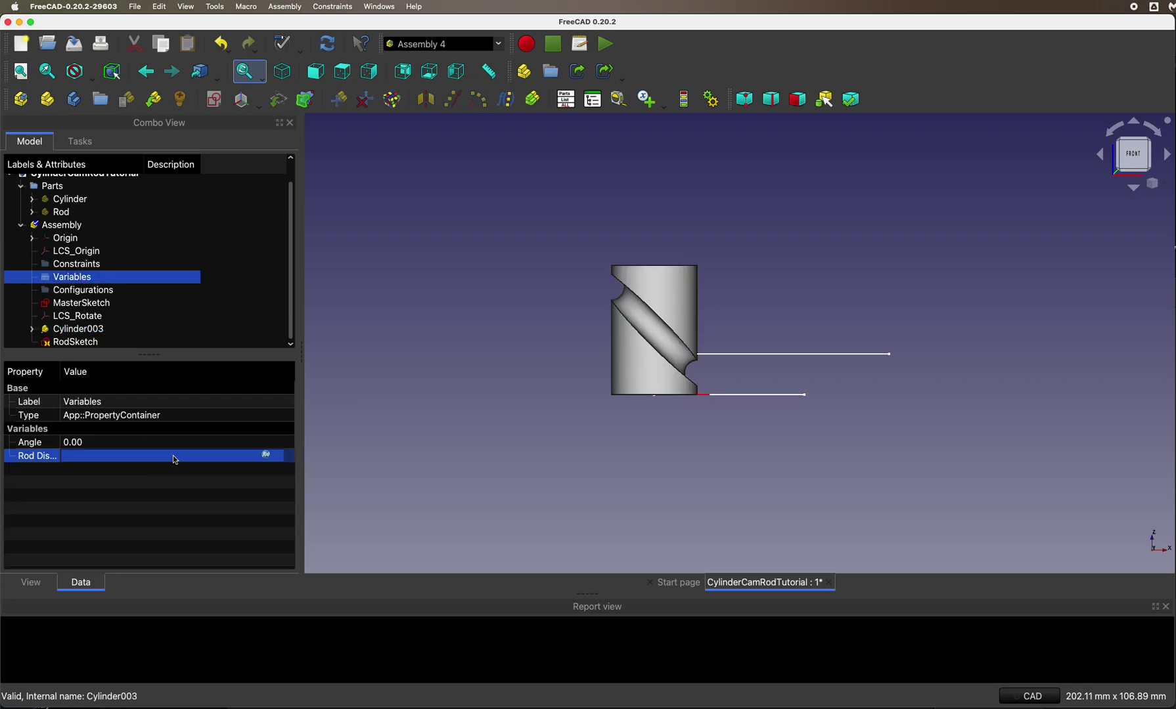
pyautogui.click(266, 456)
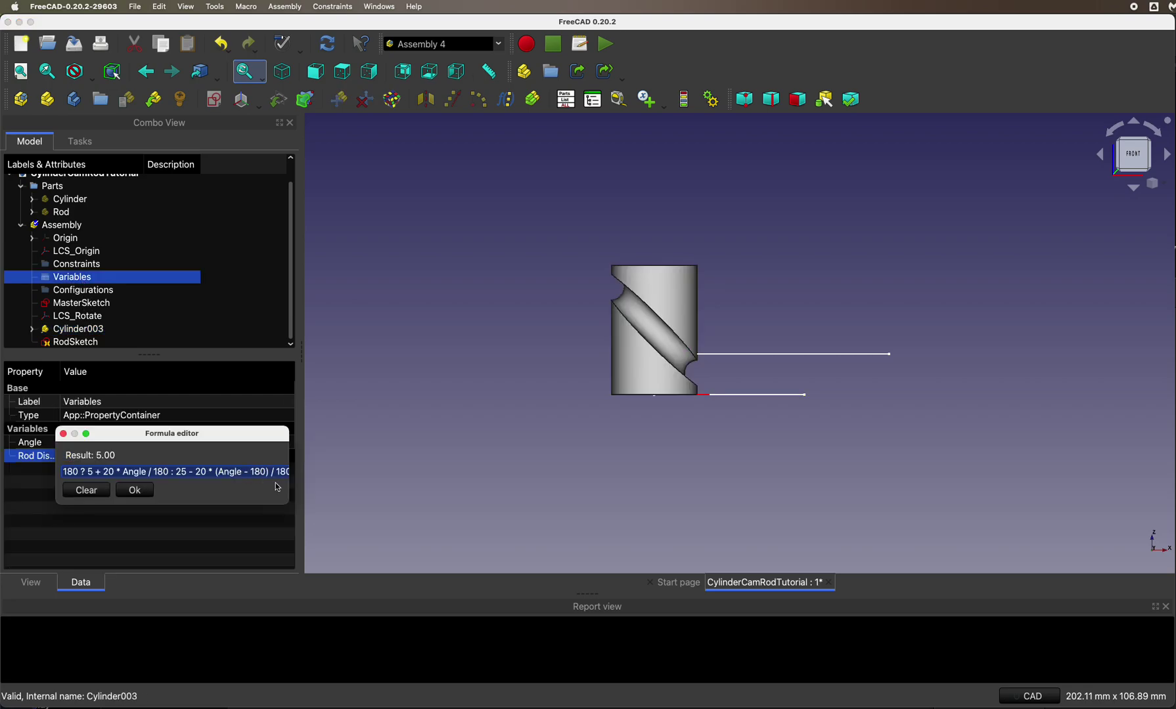
pyautogui.moveTo(290, 494); pyautogui.dragTo(455, 500)
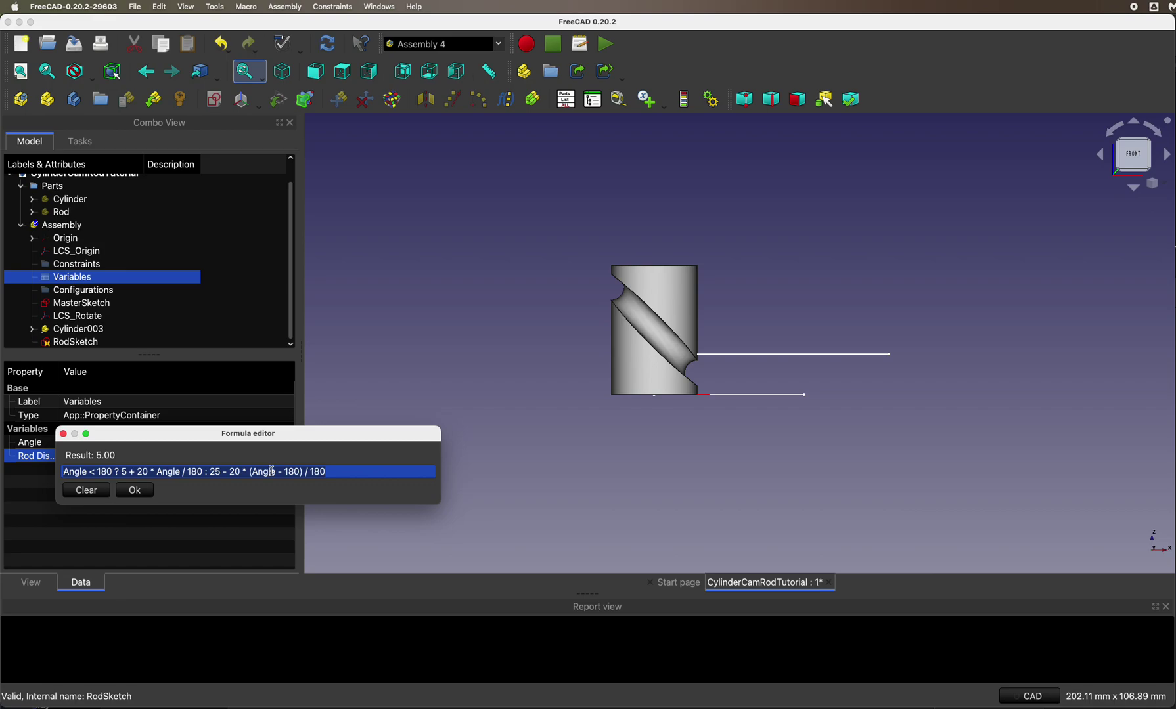
pyautogui.click(133, 490)
# Hide Cylinder003 and open RodSketch for editing.
pyautogui.click(84, 330)
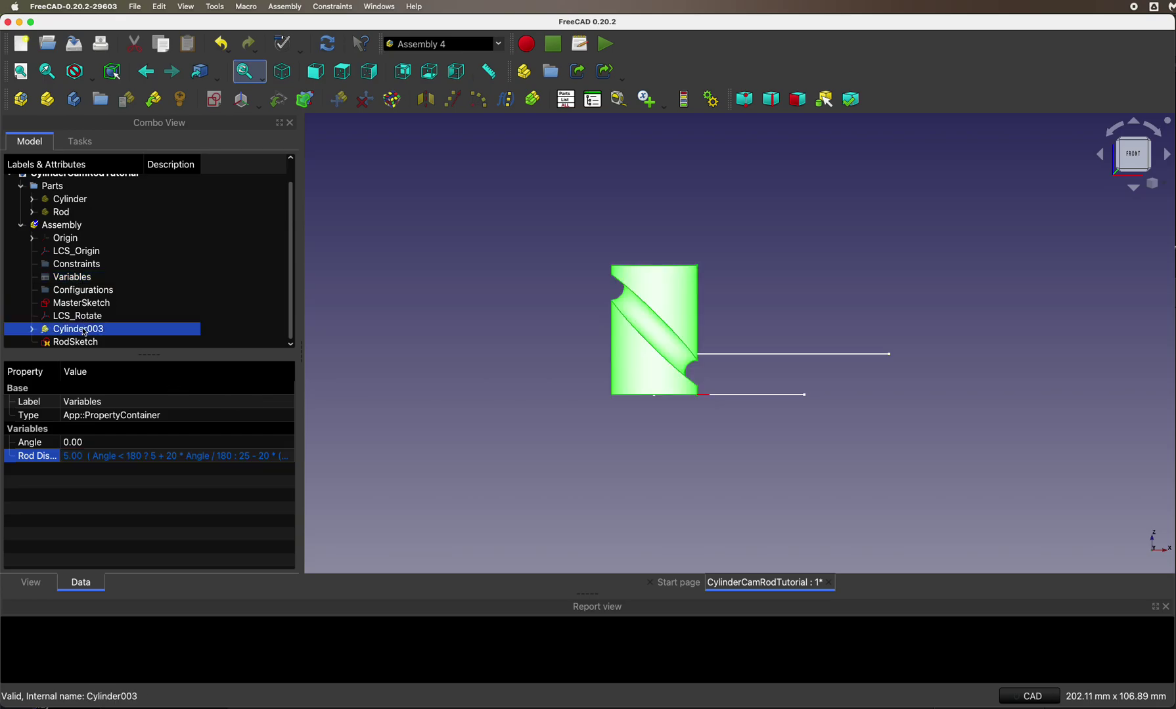
pyautogui.press('space')
pyautogui.click(80, 343)
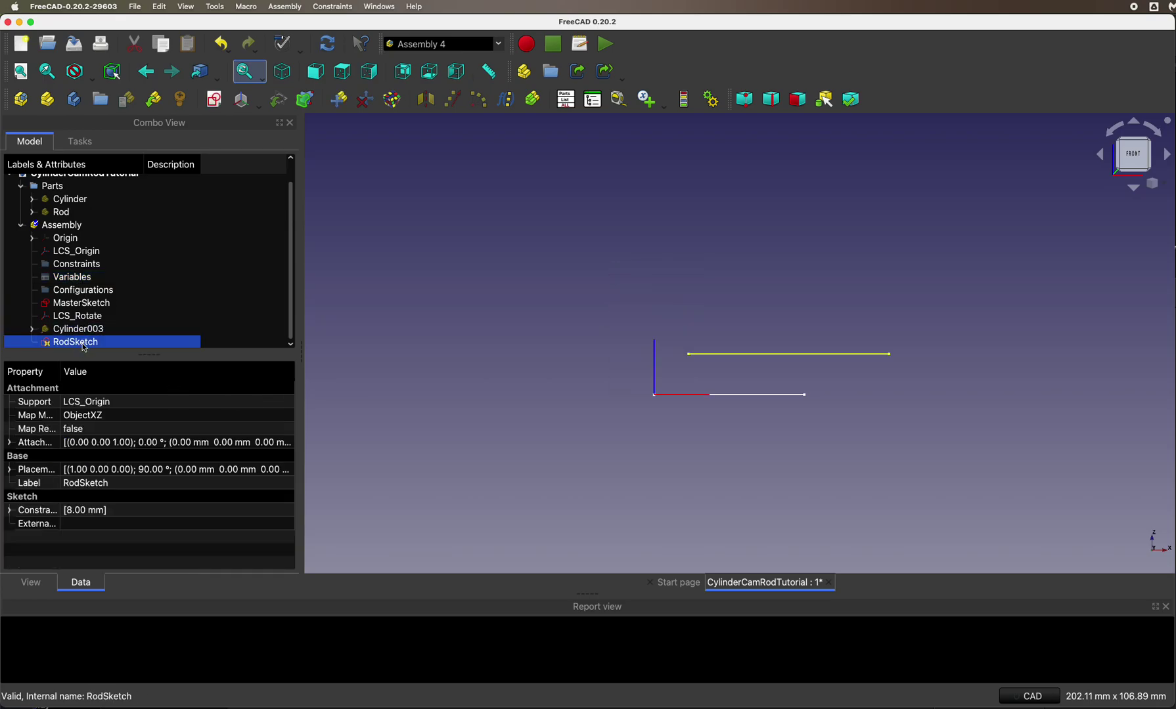
pyautogui.doubleClick(84, 346)
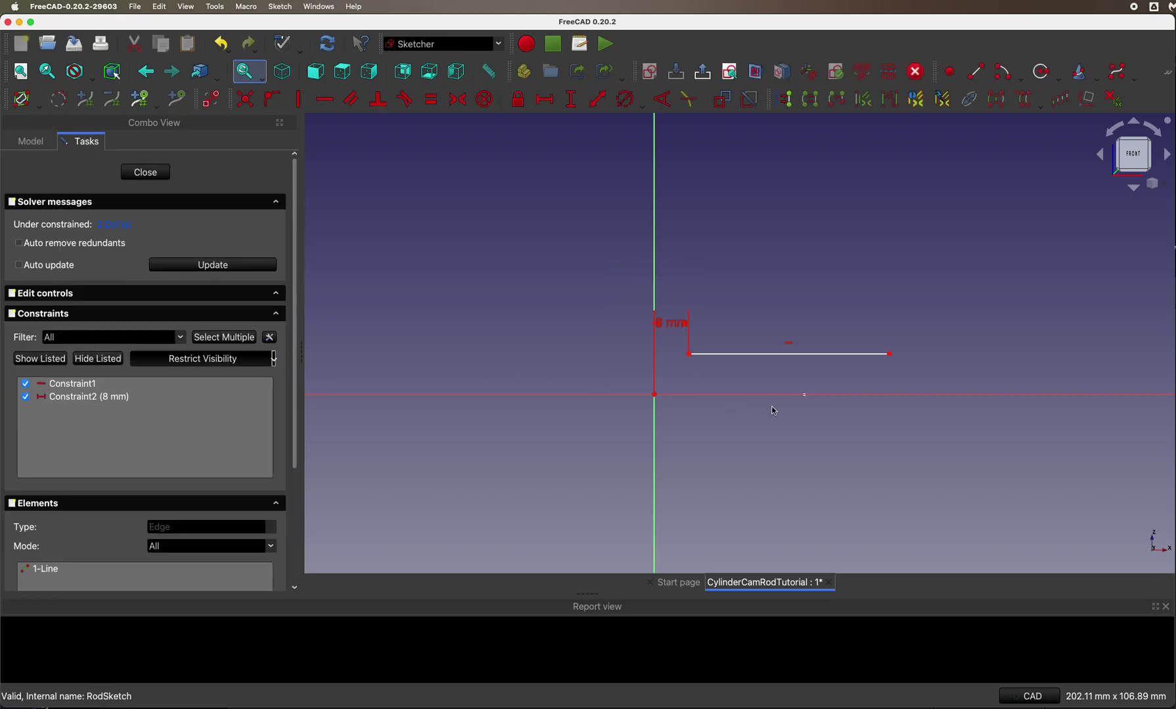
# Set the line's vertical distance from the X axis to Variables.RodDistance (5 mm) and close the sketch.
pyautogui.click(890, 355)
pyautogui.click(890, 395)
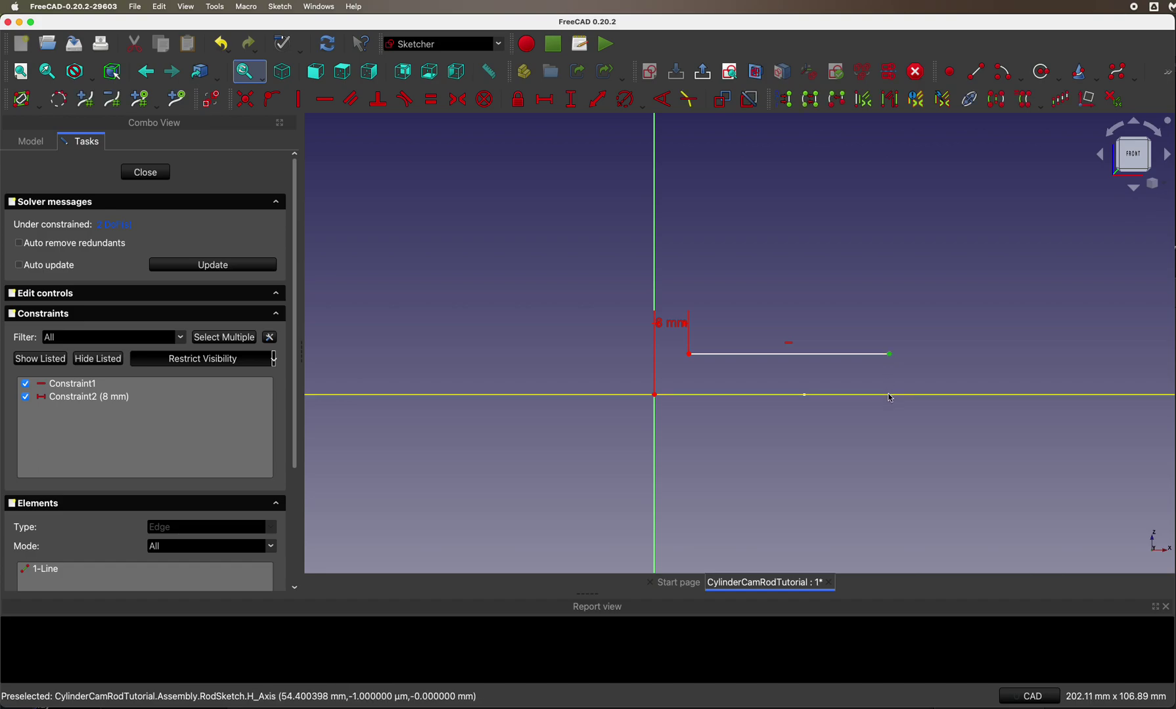
pyautogui.click(570, 104)
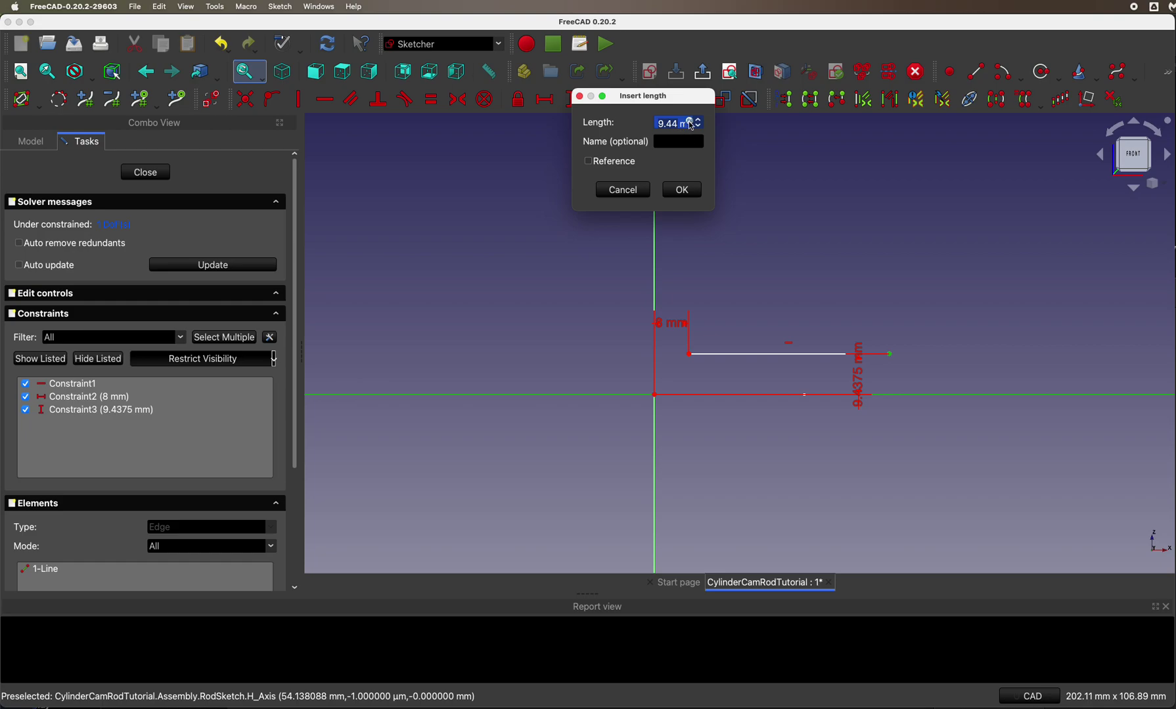
pyautogui.click(691, 124)
pyautogui.write('Var')
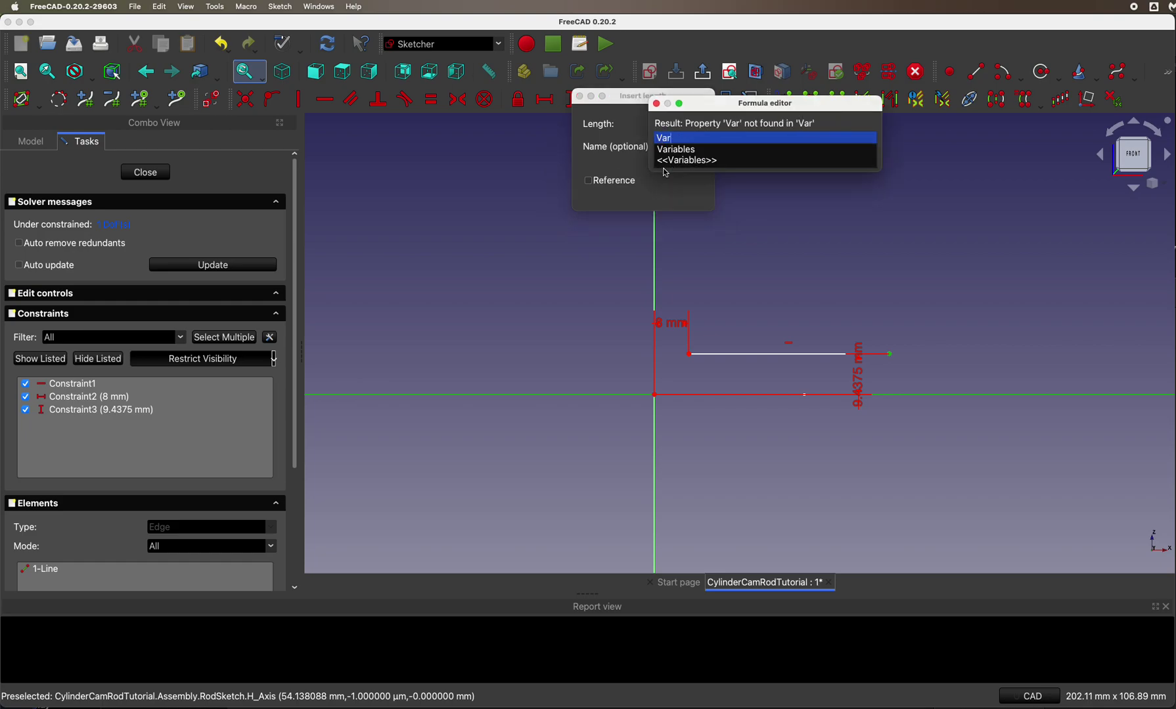
pyautogui.write('iables.')
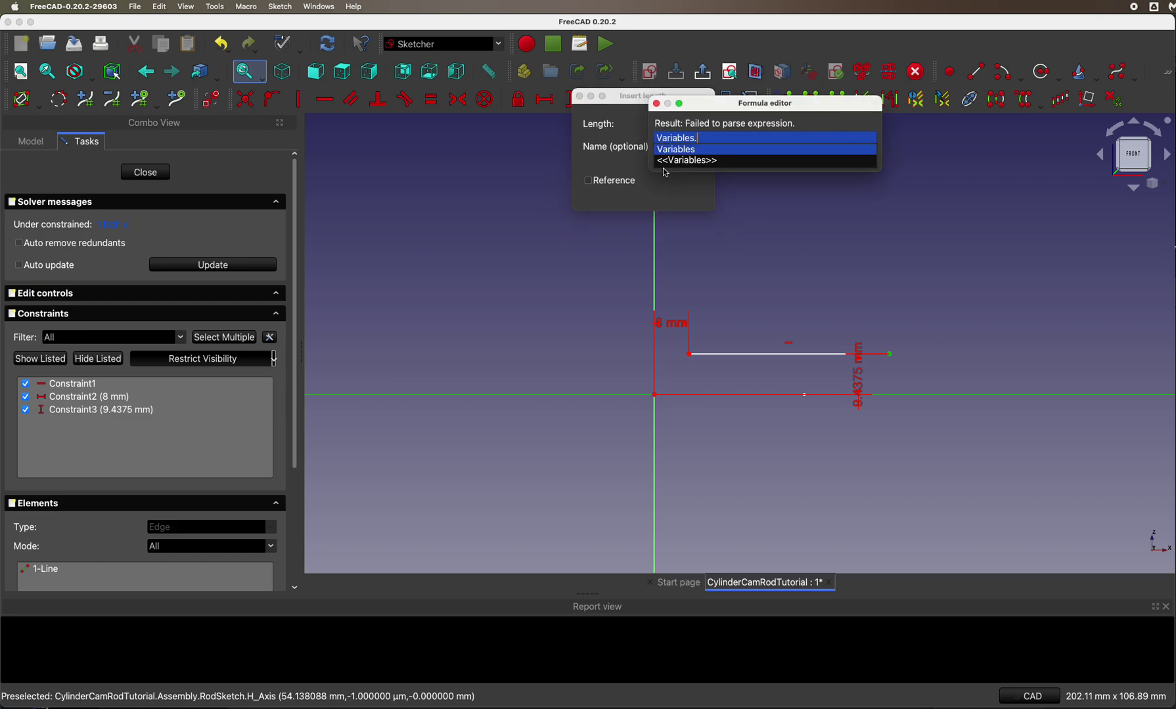
pyautogui.write('Ro')
pyautogui.press('Down')
pyautogui.press('Return')
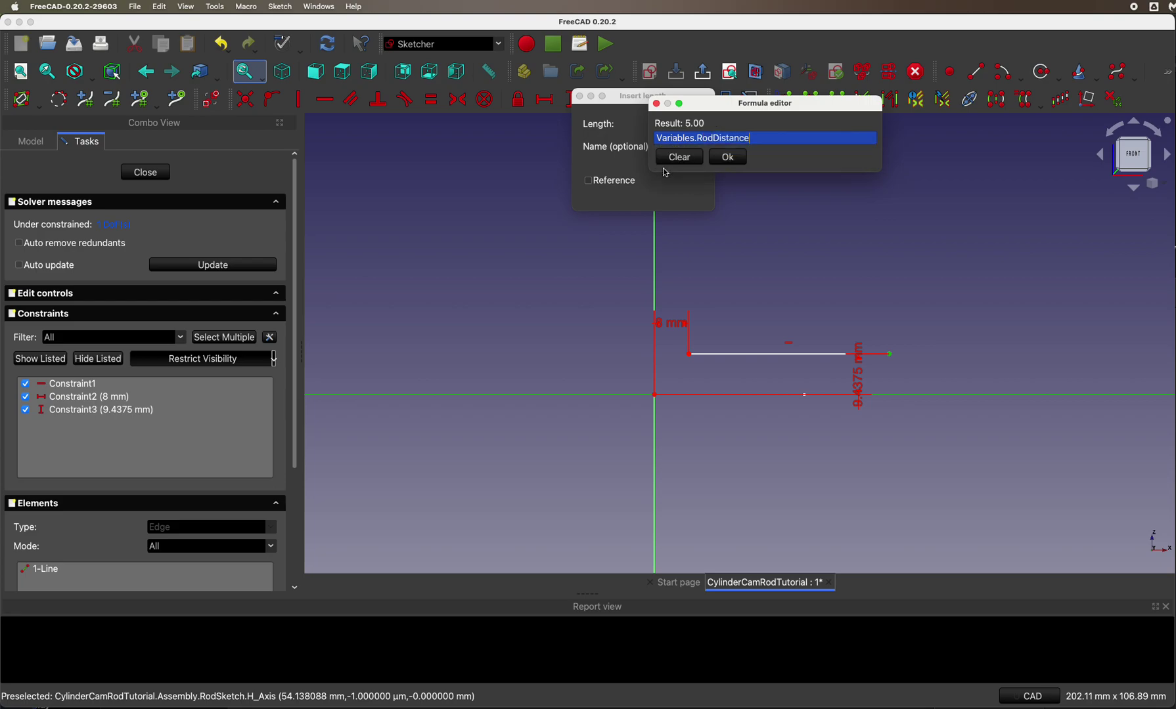
pyautogui.click(726, 159)
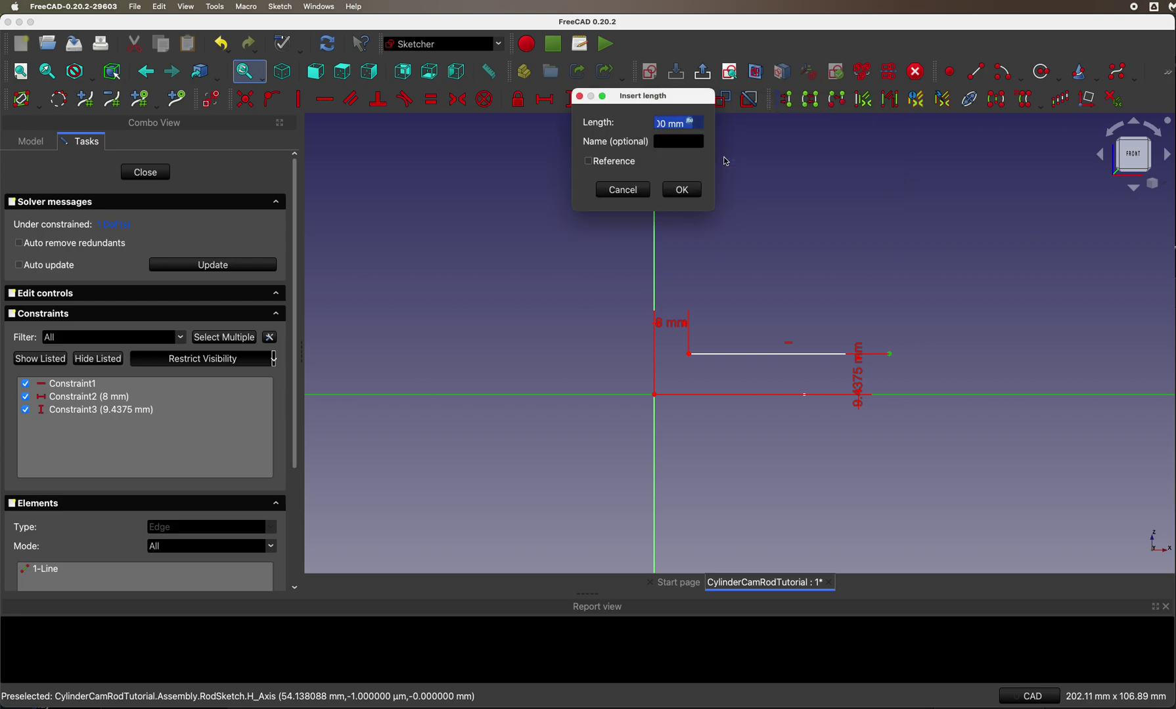
pyautogui.click(682, 190)
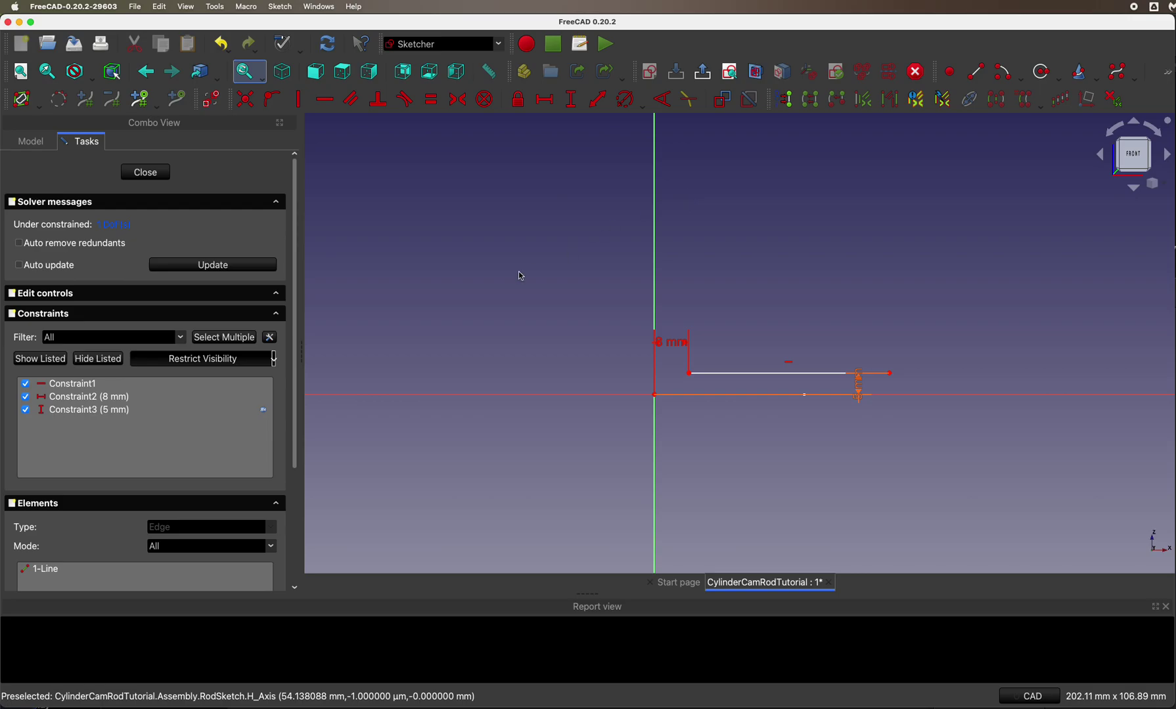
pyautogui.click(146, 173)
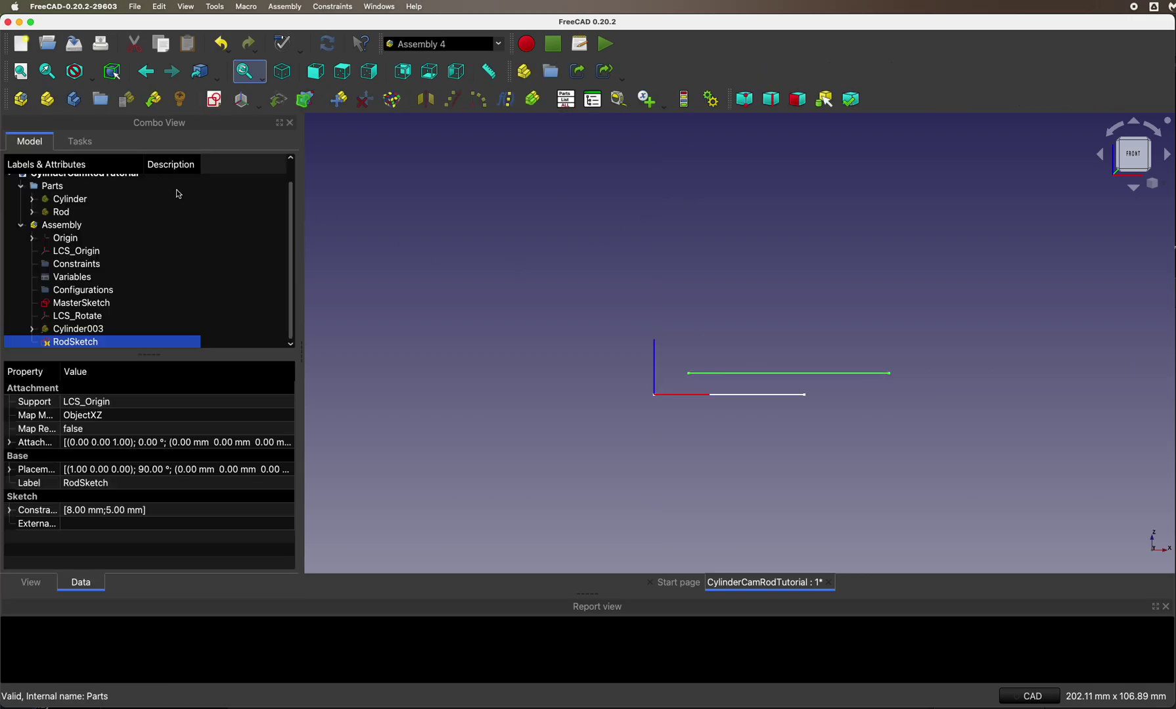
pyautogui.click(97, 329)
pyautogui.press('space')
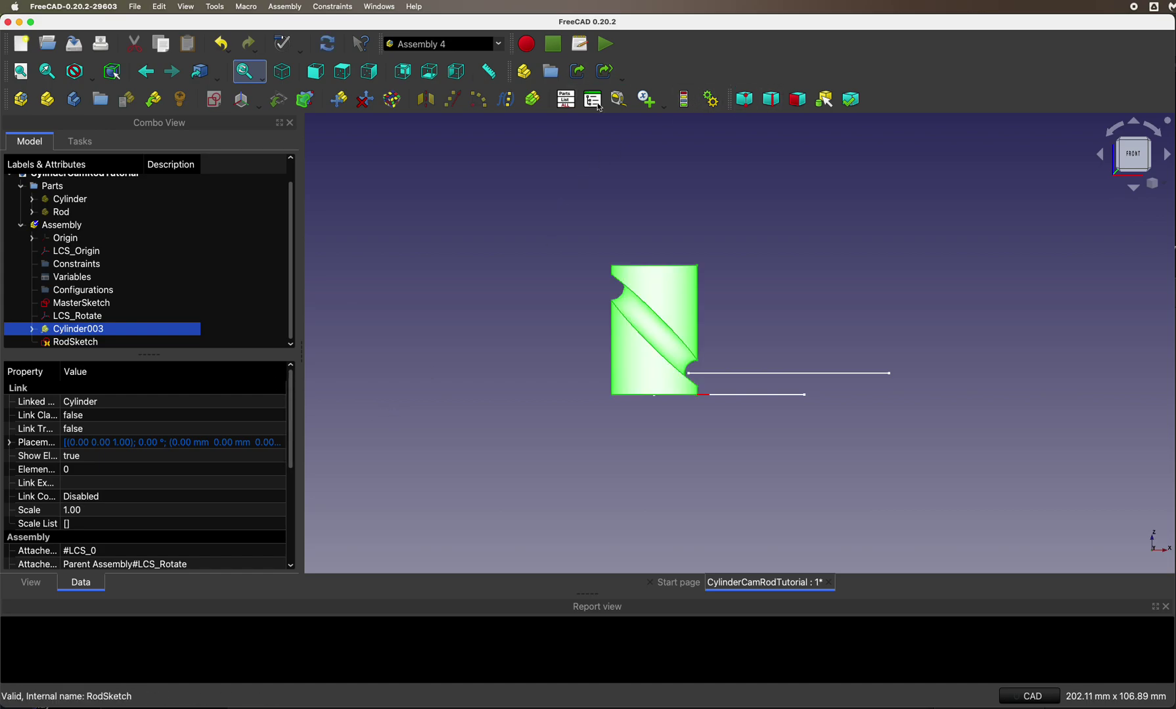
pyautogui.click(711, 100)
pyautogui.moveTo(670, 243); pyautogui.dragTo(328, 220)
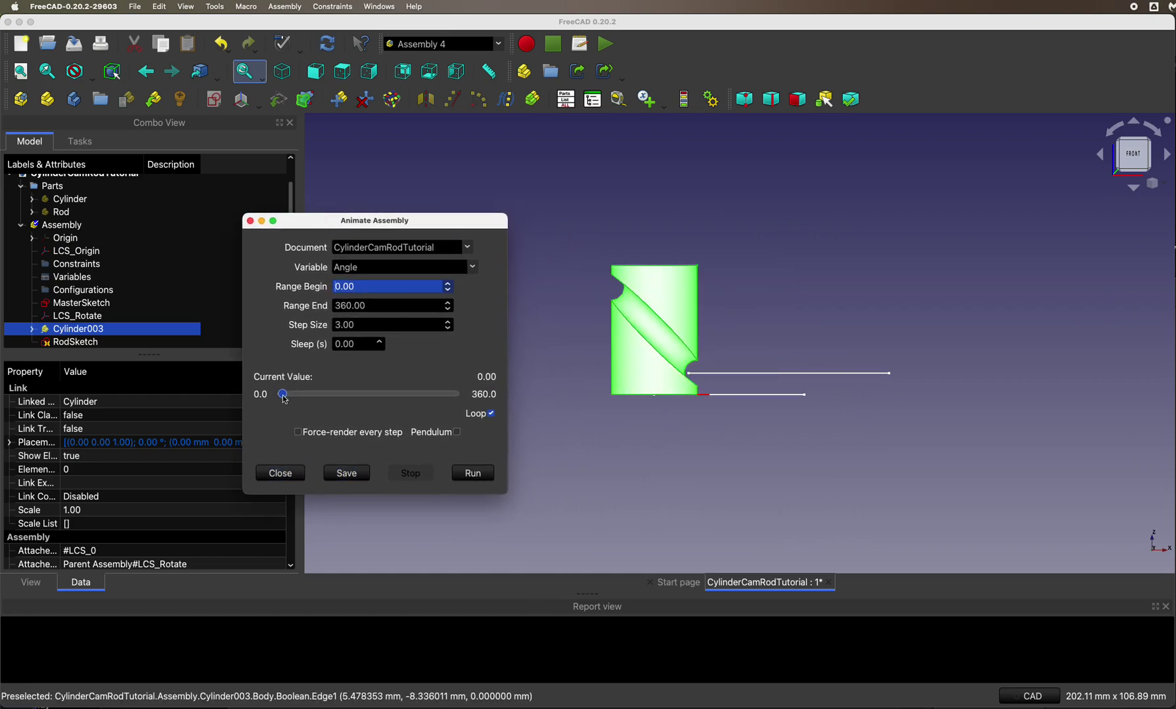
pyautogui.moveTo(284, 401); pyautogui.dragTo(247, 400)
pyautogui.click(279, 473)
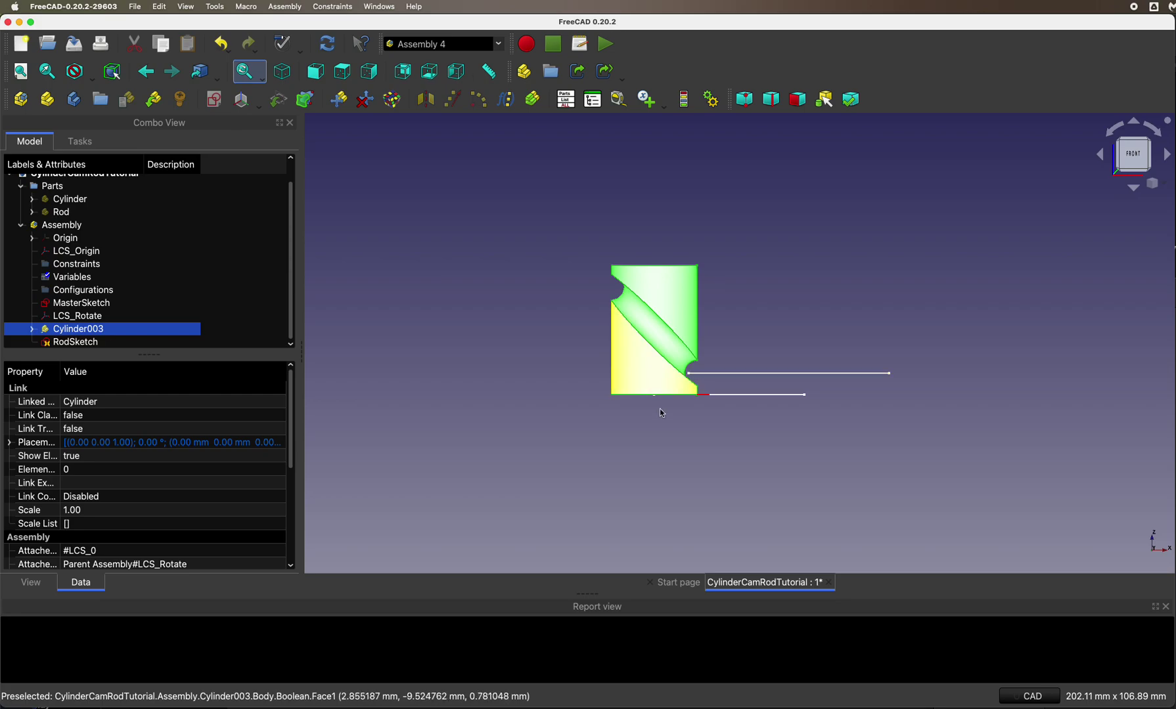
pyautogui.press('space')
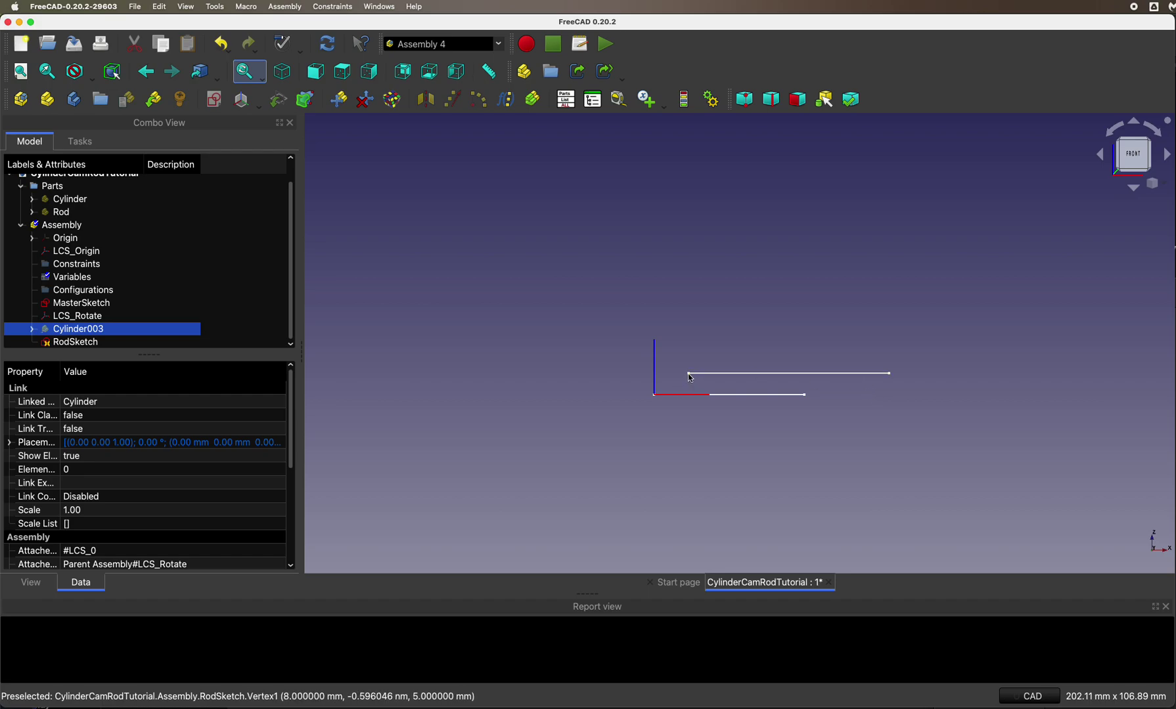
pyautogui.click(61, 227)
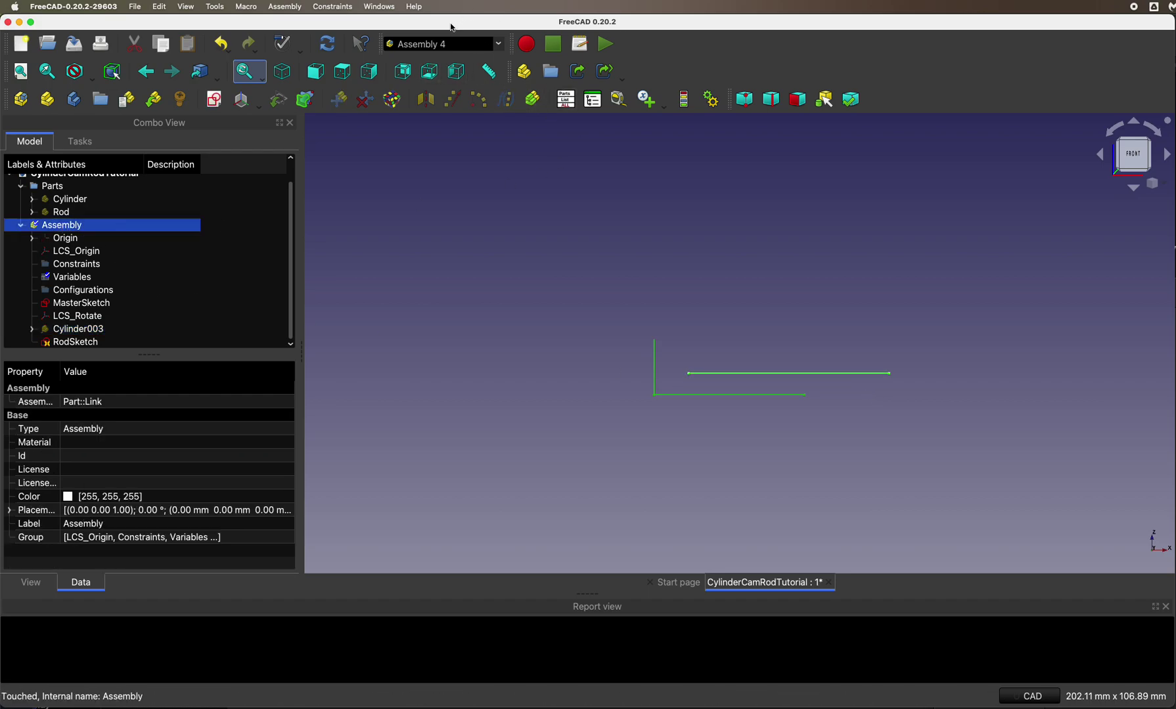
# Create a new coordinate system named LCS_Rod in the assembly.
pyautogui.click(276, 8)
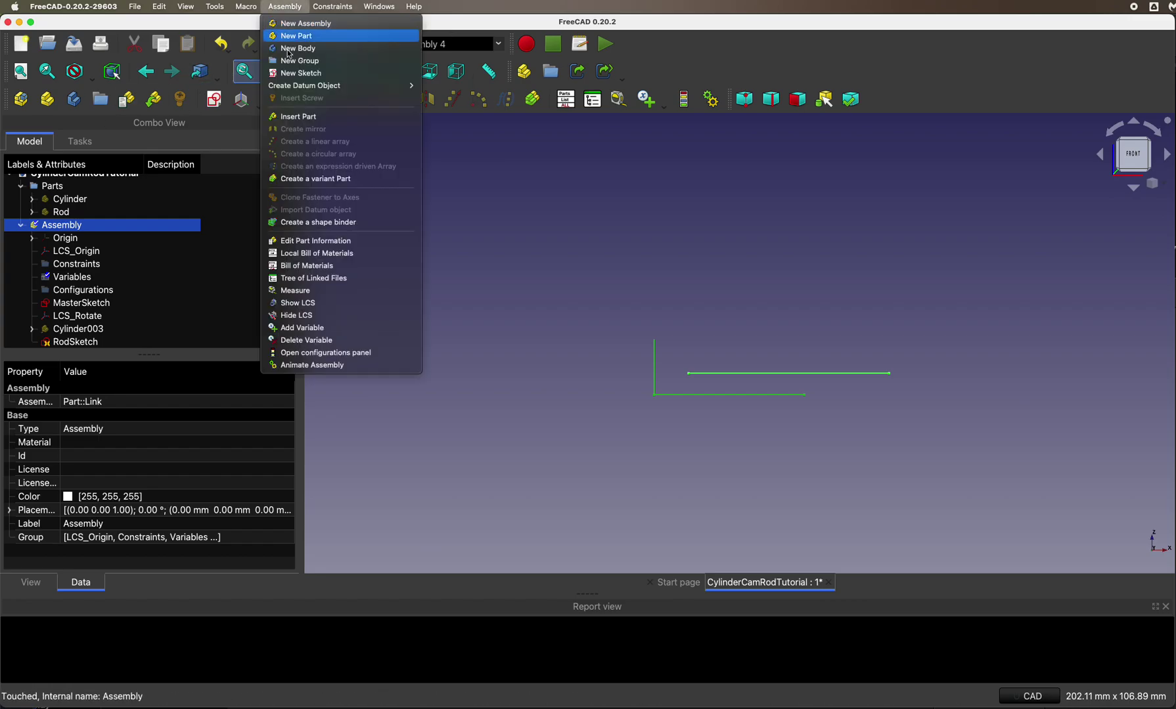
pyautogui.moveTo(418, 87)
pyautogui.click(455, 86)
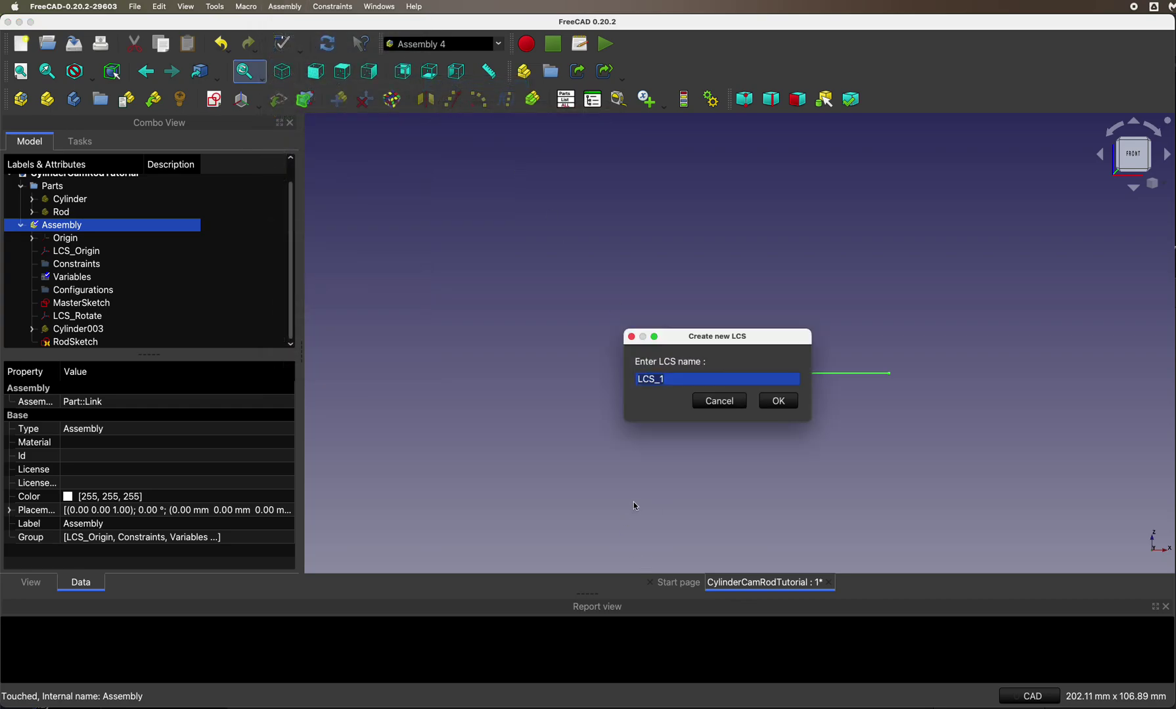
pyautogui.write('LCS_Rod')
pyautogui.click(791, 409)
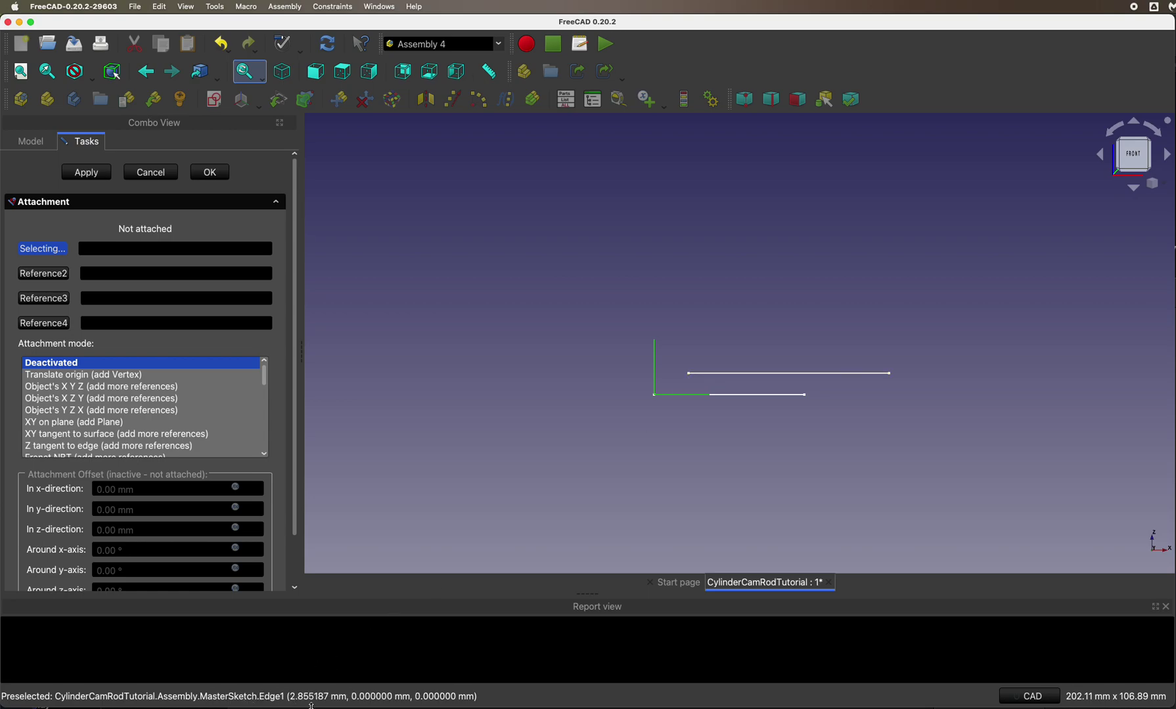
# Attach LCS_Rod to RodSketch's Vertex1 and Edge1 in Align O-Z-X mode.
pyautogui.click(688, 373)
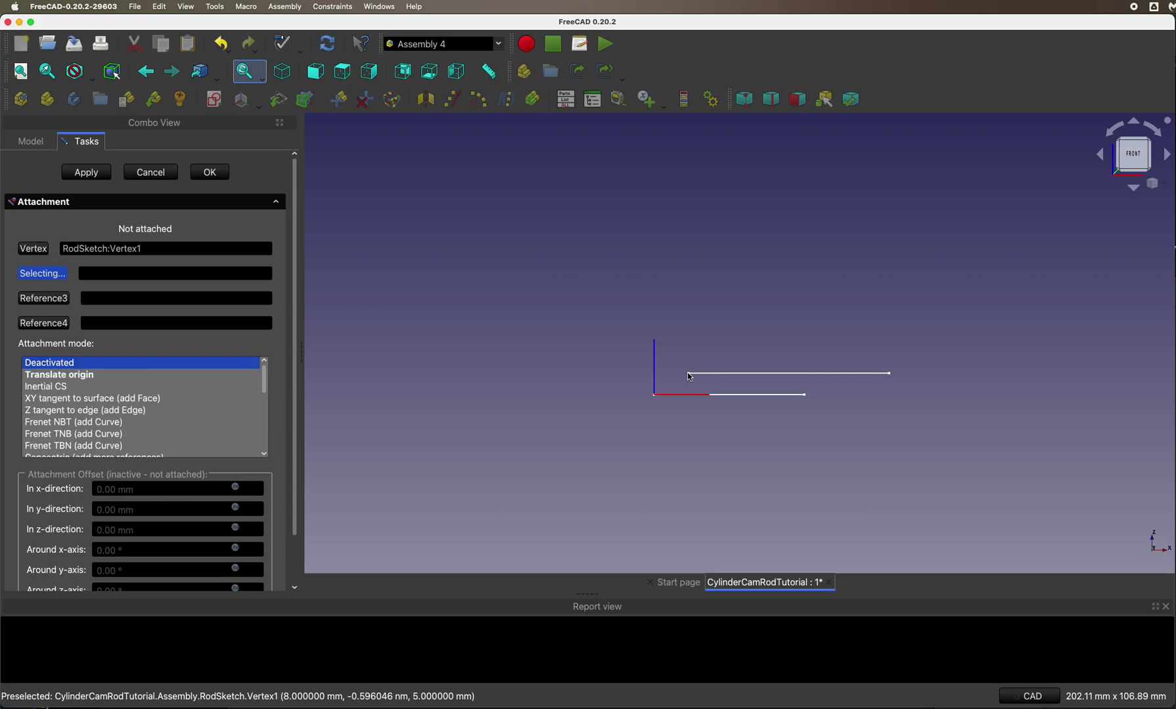
pyautogui.click(718, 375)
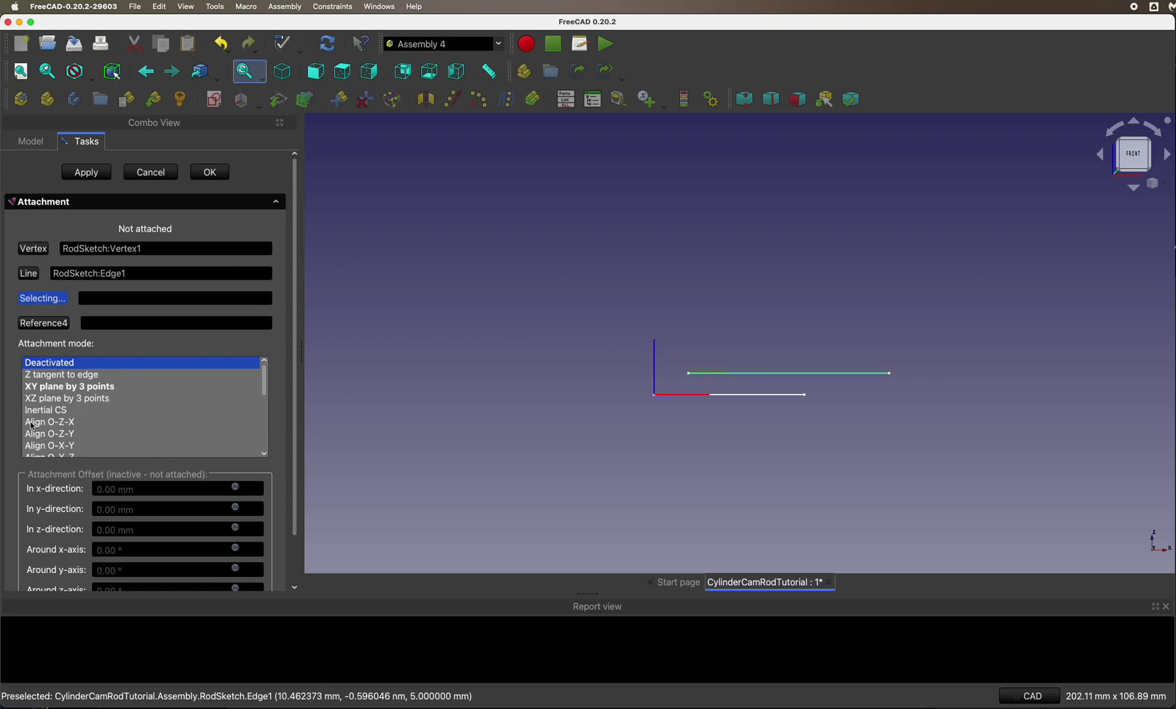
pyautogui.click(57, 427)
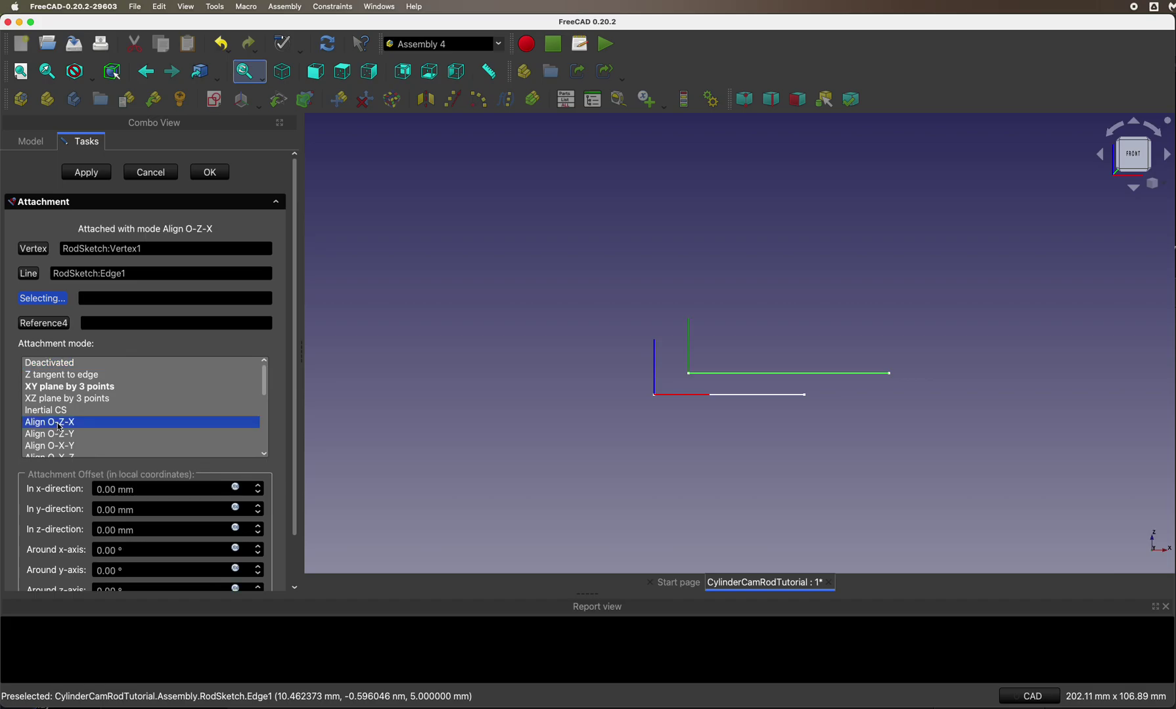
pyautogui.click(215, 174)
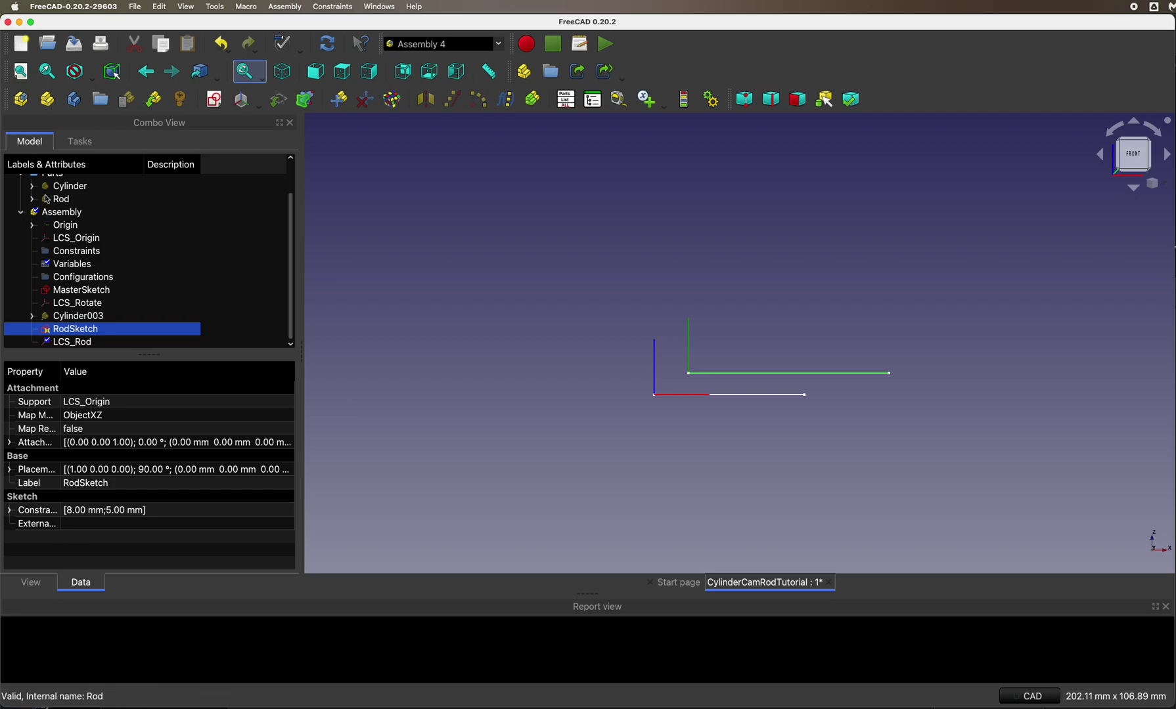
pyautogui.click(69, 219)
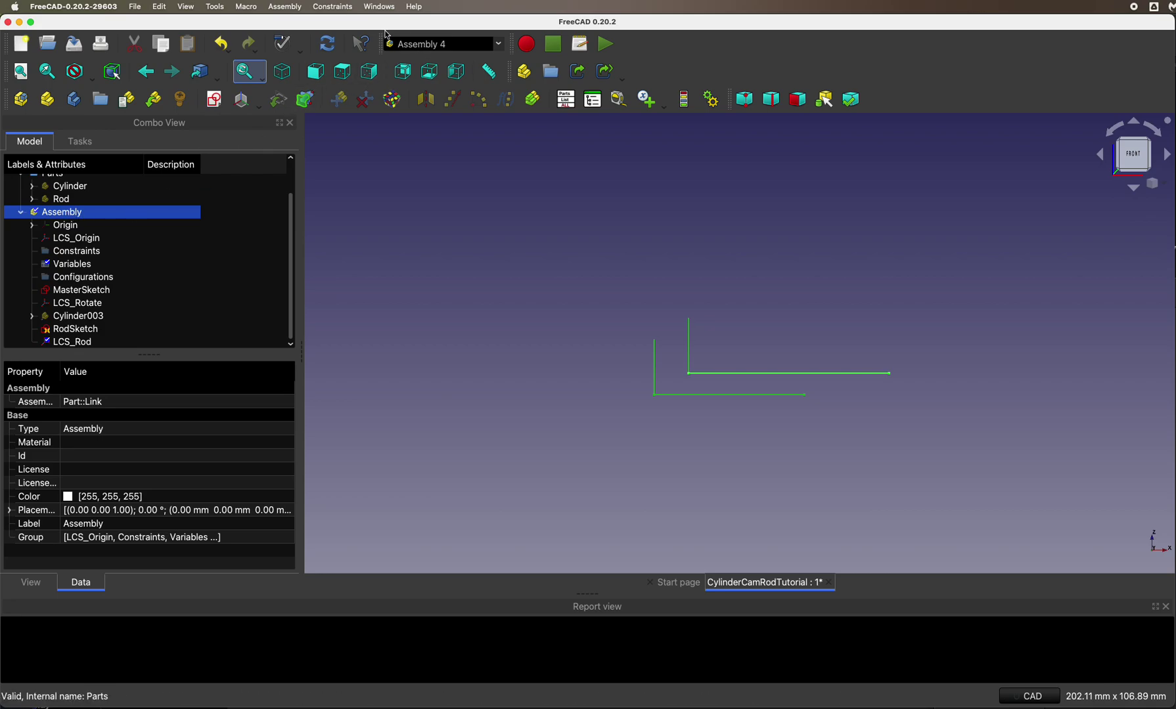
# Insert the Rod part into the assembly, attached to the parent assembly at LCS_Rod.
pyautogui.click(155, 100)
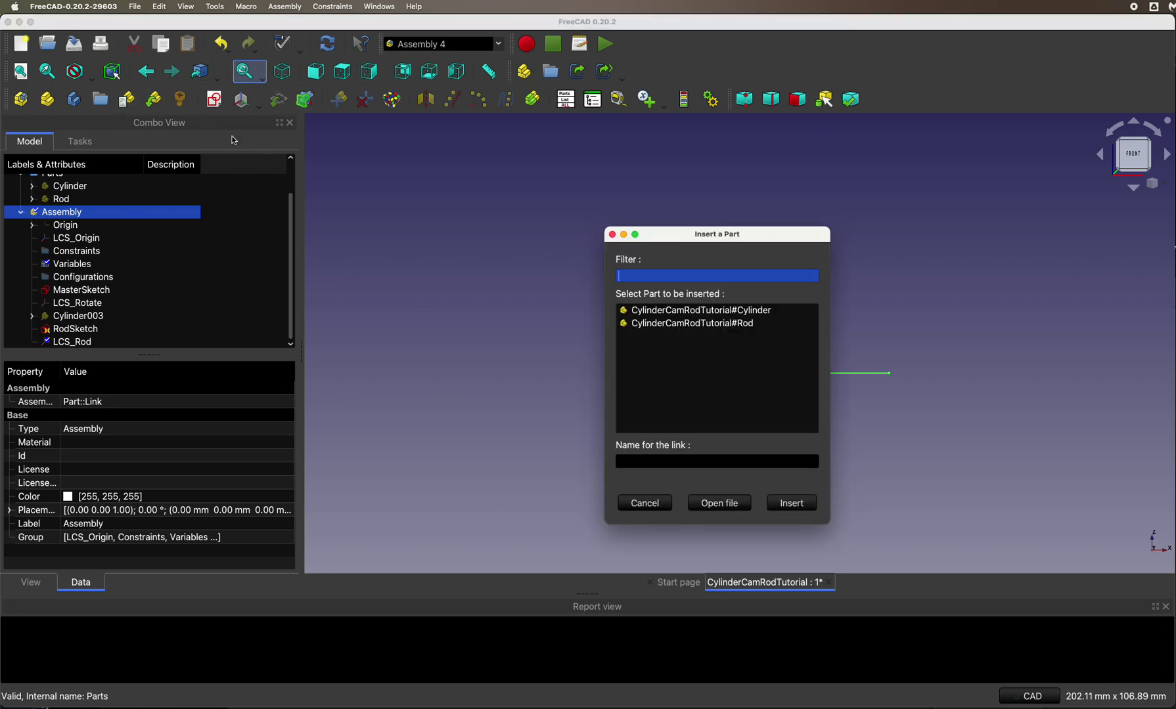
pyautogui.click(662, 325)
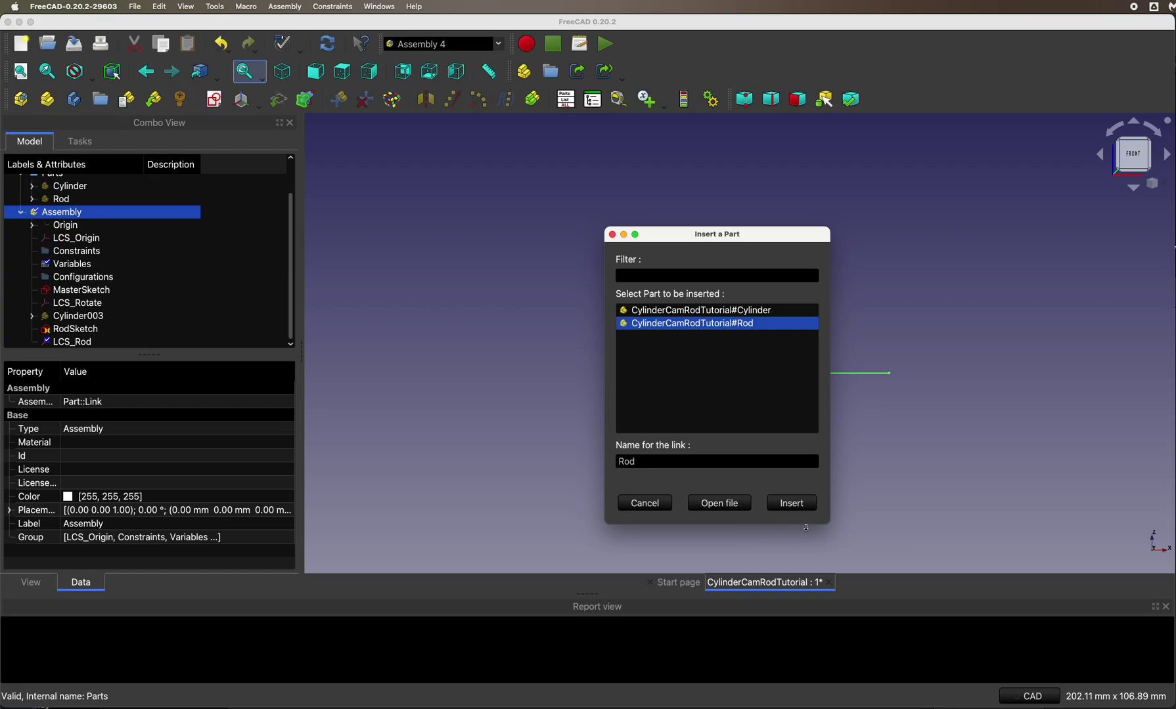
pyautogui.click(796, 503)
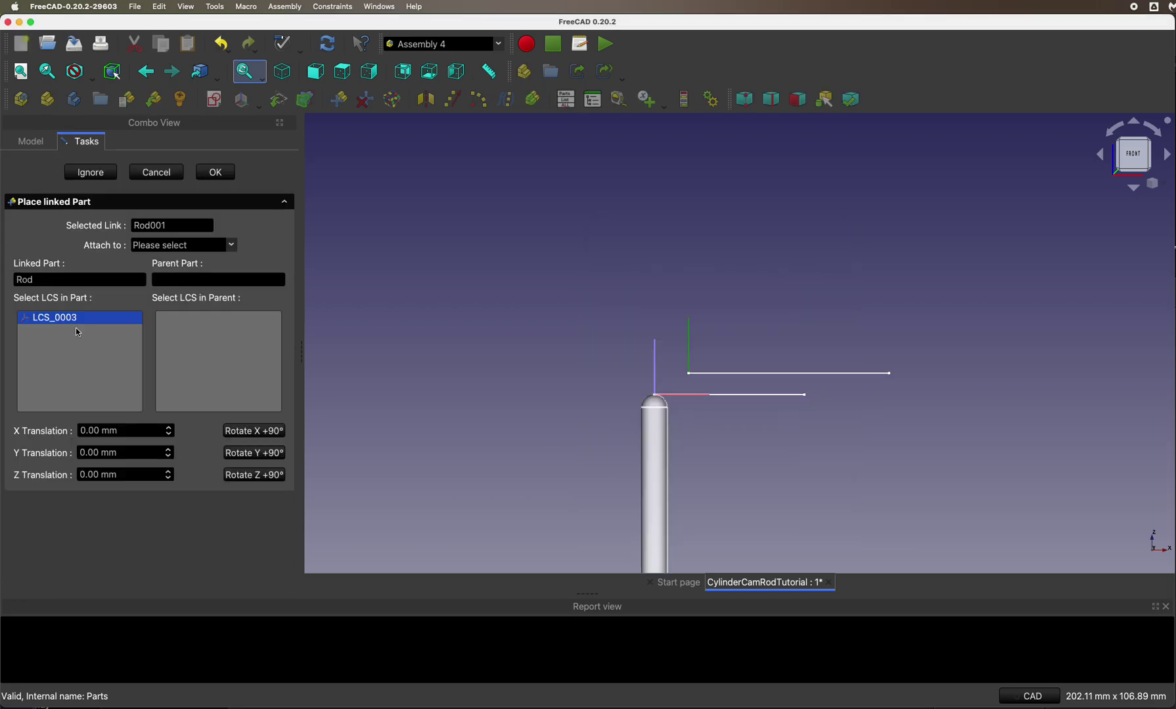
pyautogui.click(184, 242)
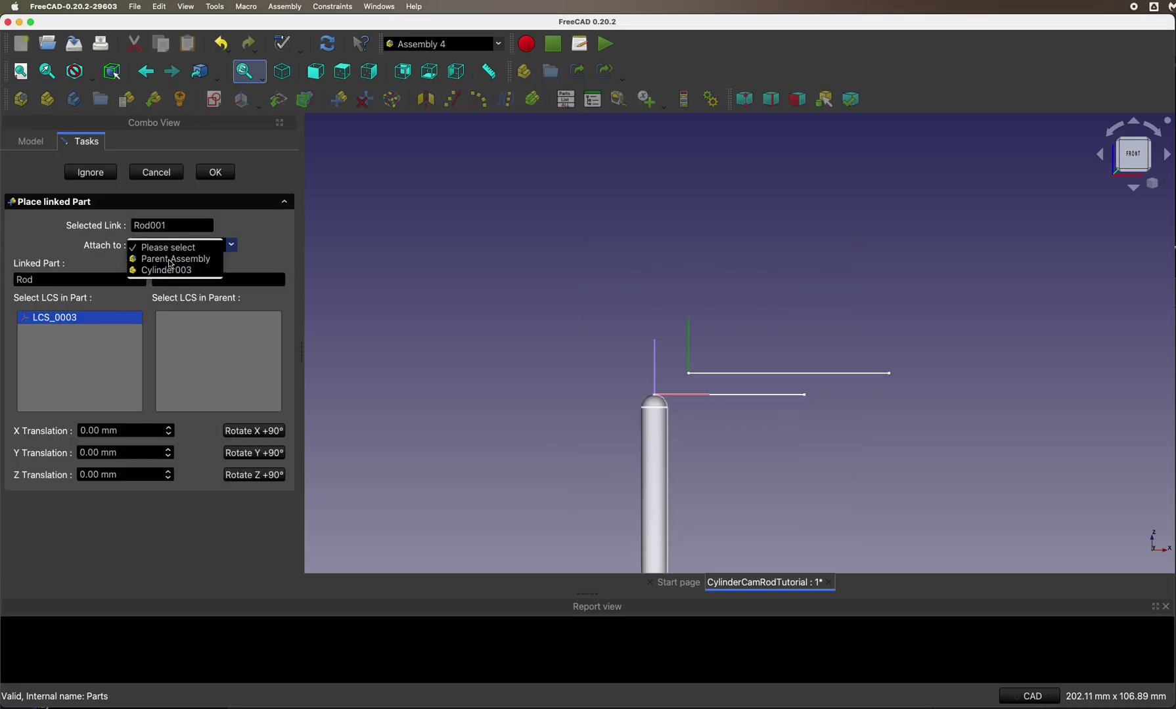
pyautogui.click(171, 259)
pyautogui.click(192, 344)
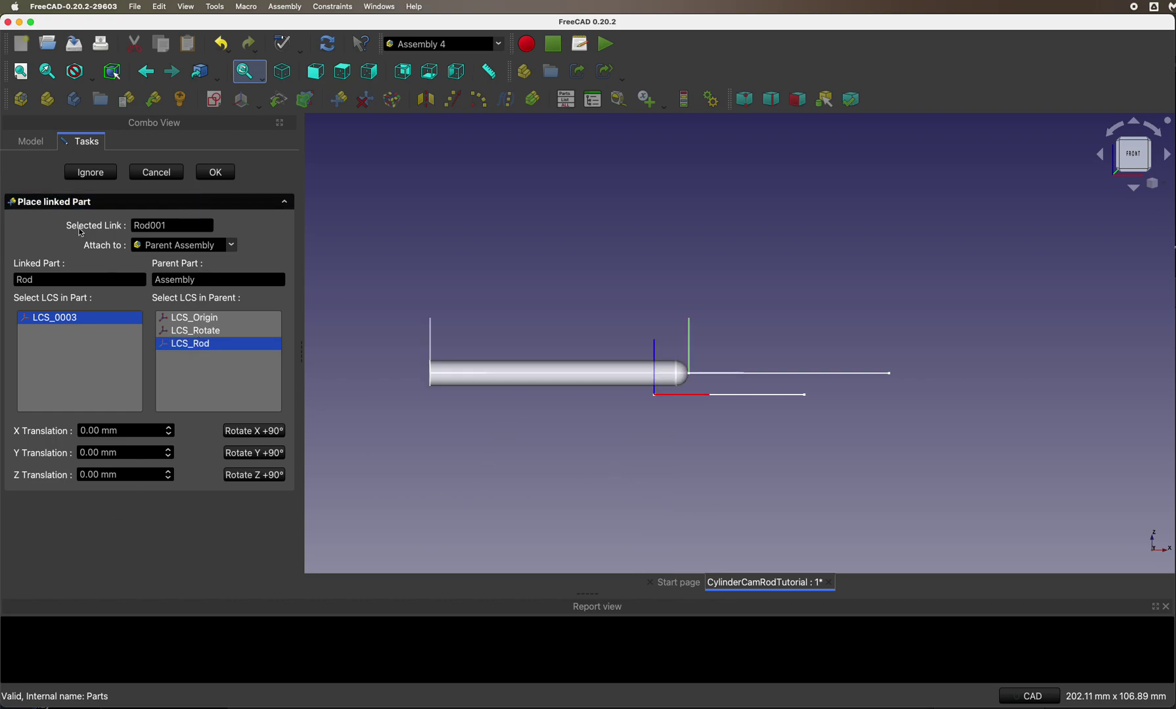
# Rotate Rod001 twice by +90° about Y so it points right into the groove, and confirm.
pyautogui.click(31, 144)
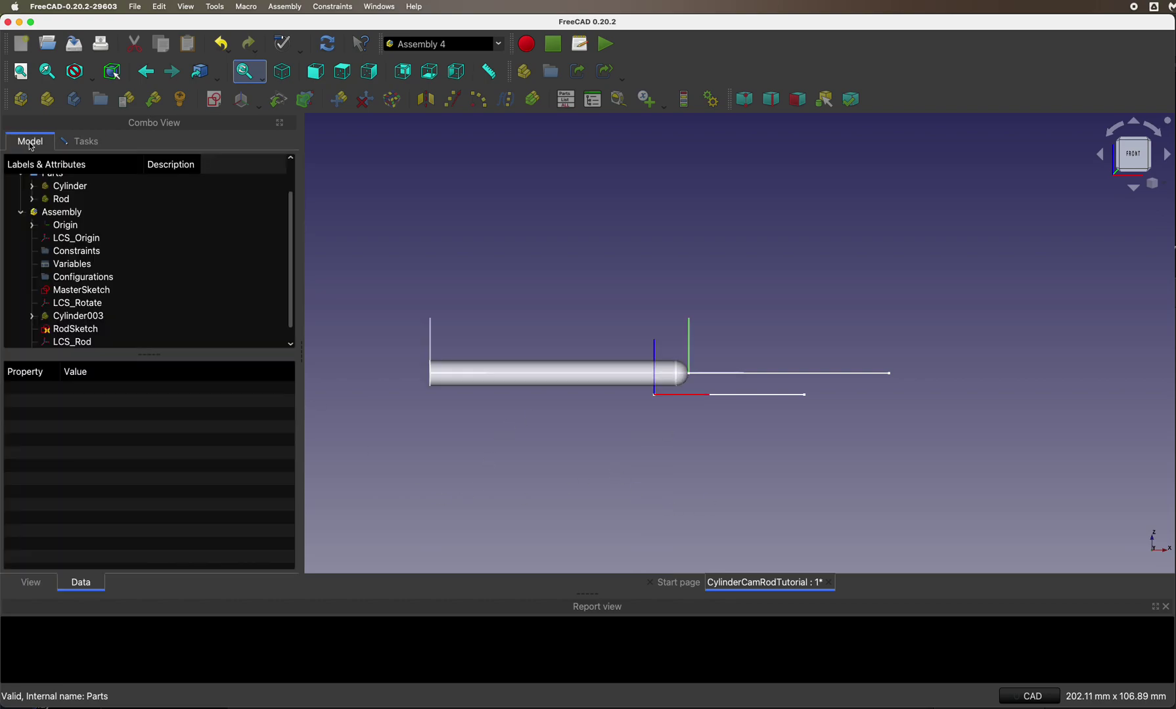
pyautogui.click(76, 316)
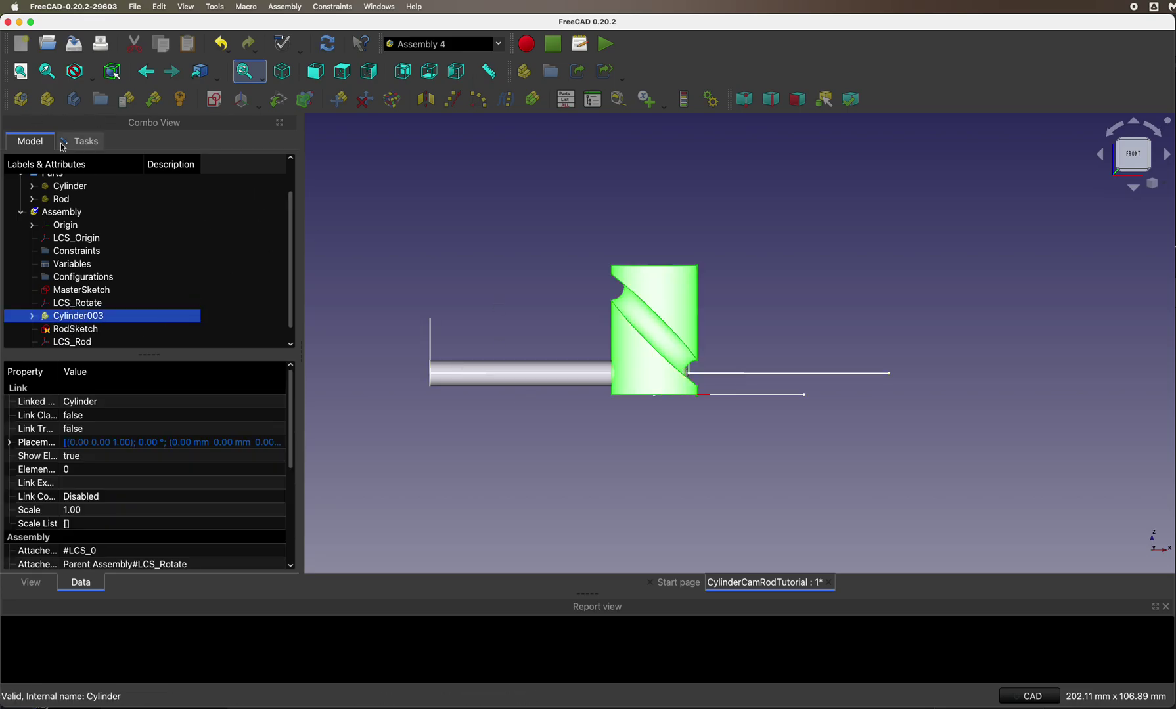
pyautogui.click(97, 145)
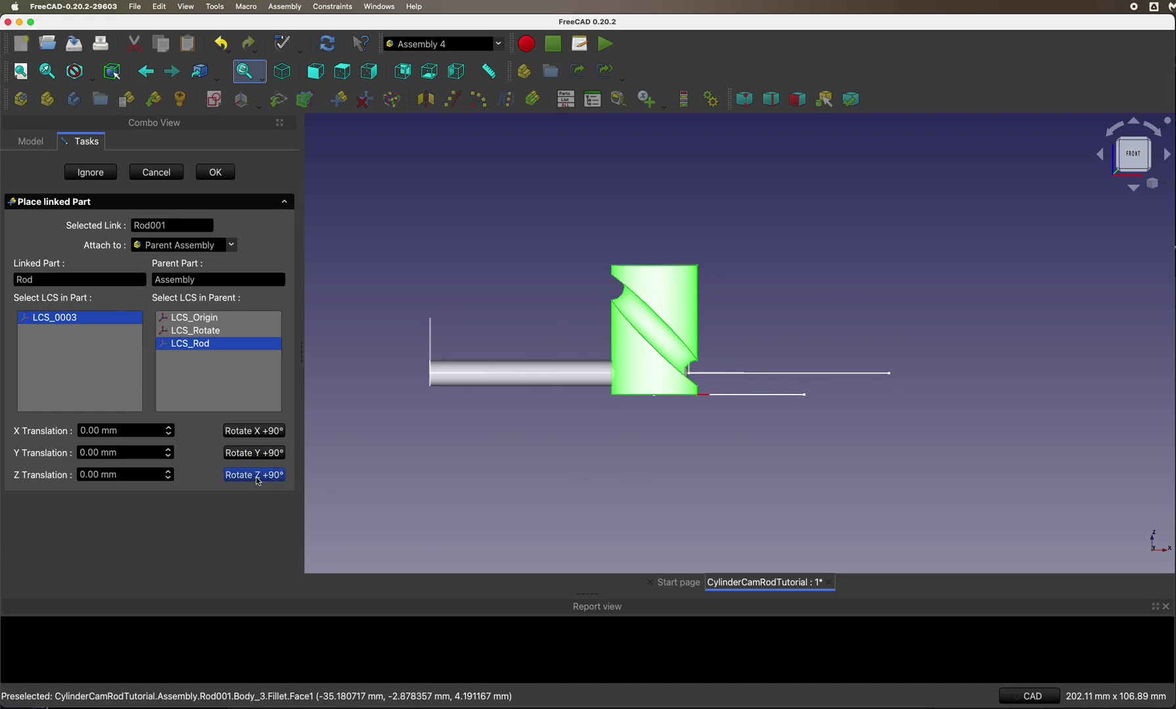
pyautogui.click(251, 454)
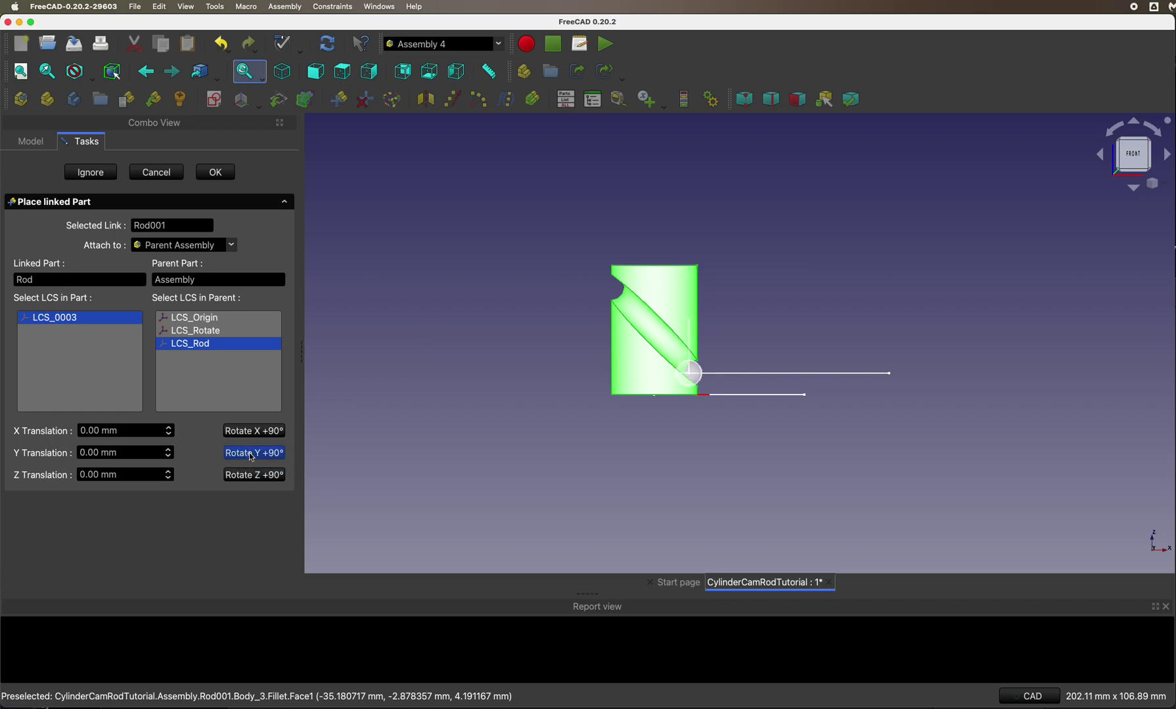
pyautogui.click(252, 454)
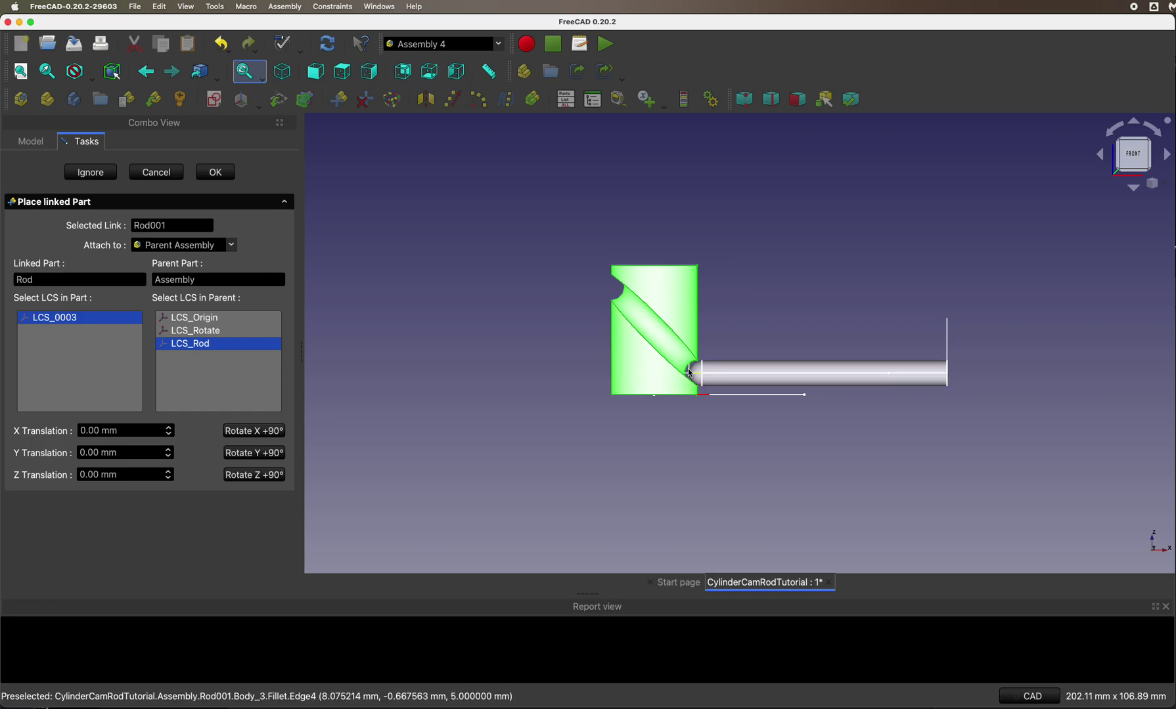
pyautogui.click(217, 172)
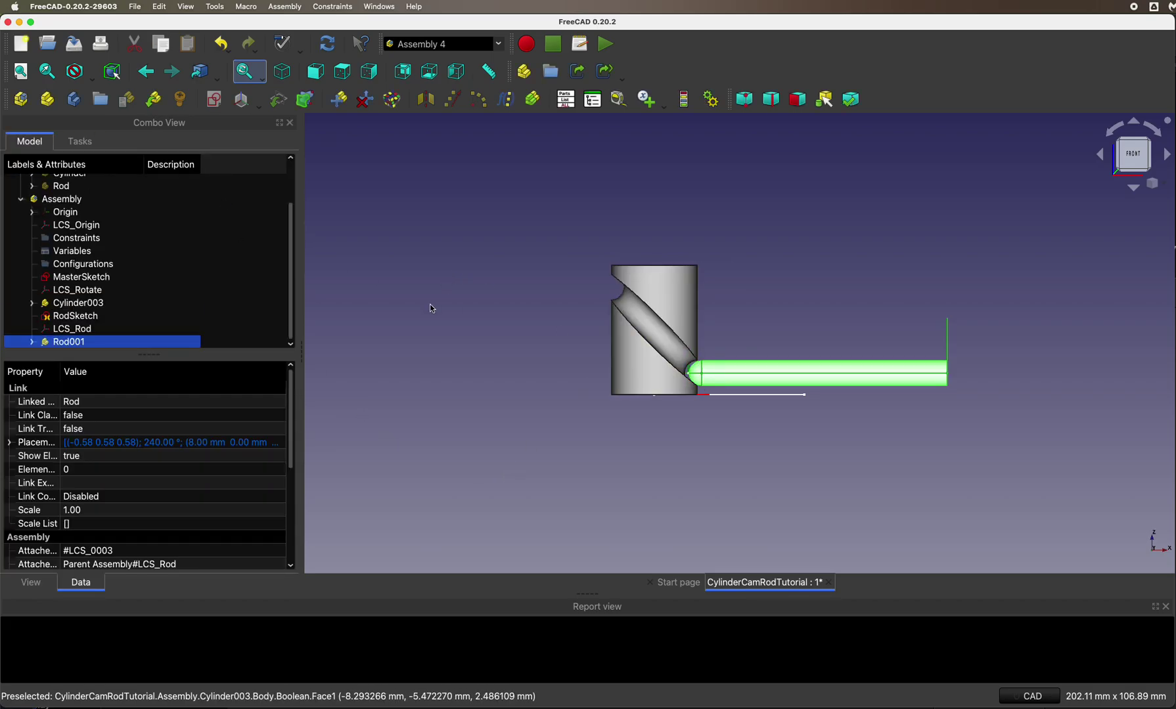
pyautogui.click(512, 249)
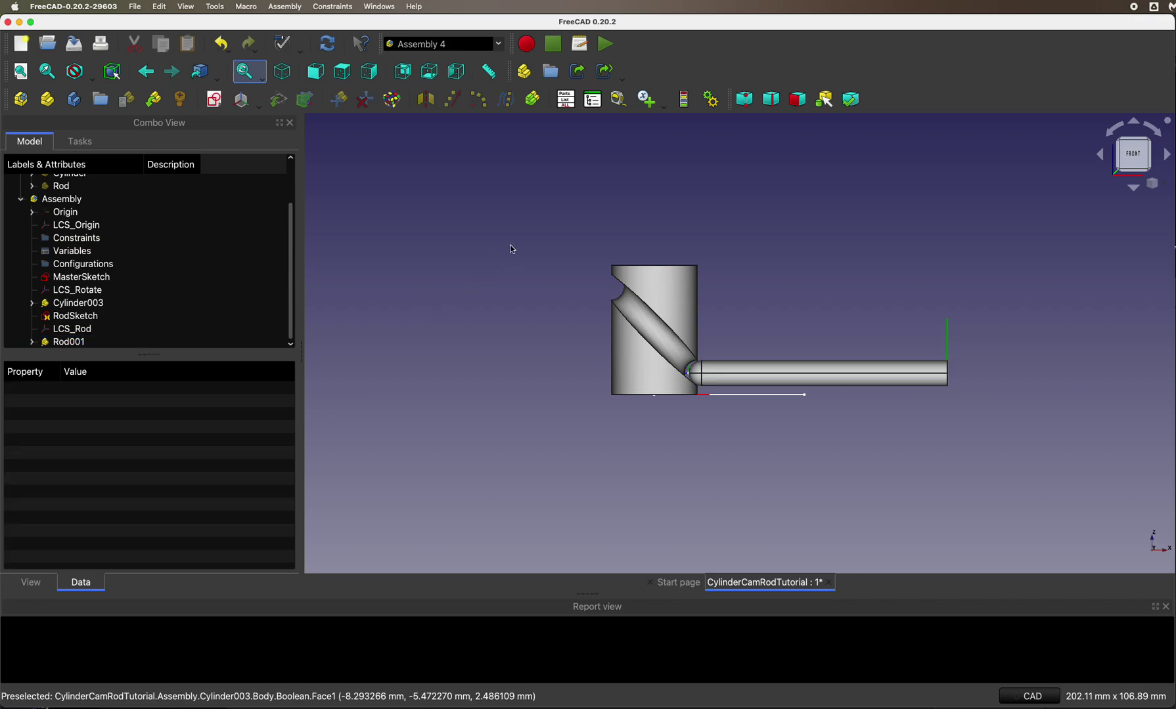
# Open Animate Assembly and preview the cam rotated to 138°.
pyautogui.click(711, 100)
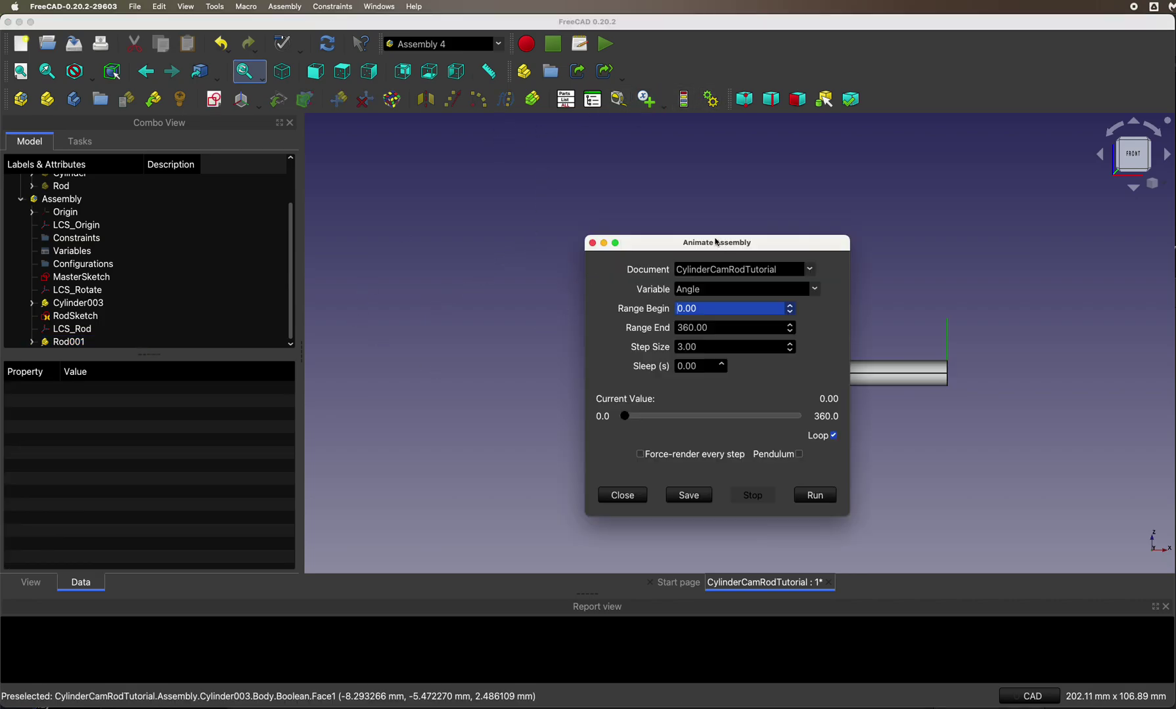
pyautogui.moveTo(716, 242); pyautogui.dragTo(361, 220)
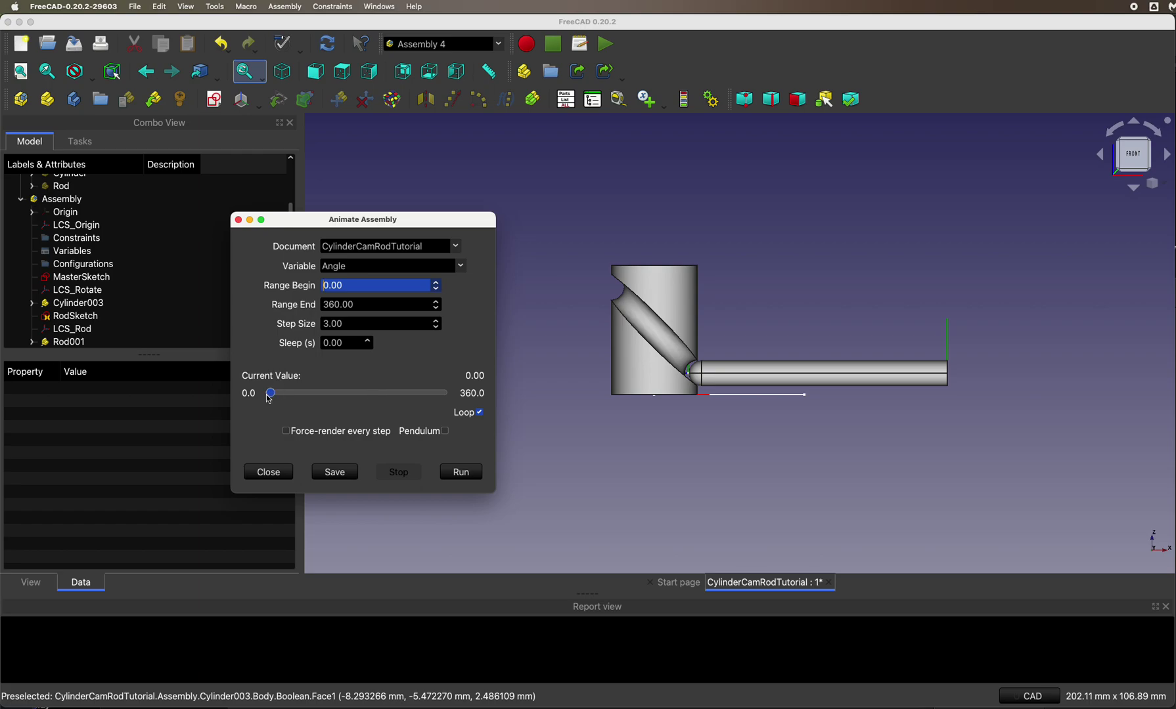
pyautogui.moveTo(271, 397); pyautogui.dragTo(465, 412)
# Run the 0–360 Angle animation, stop it at 117°, and move the dialog right.
pyautogui.click(462, 474)
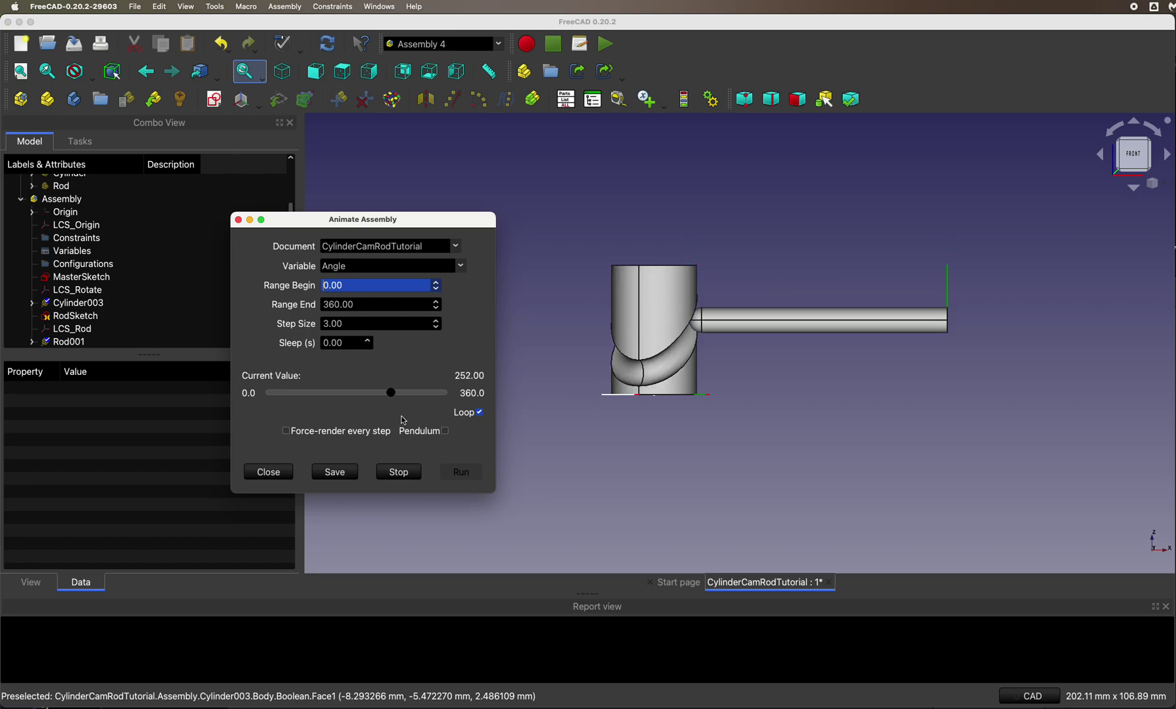
pyautogui.click(398, 472)
pyautogui.click(334, 472)
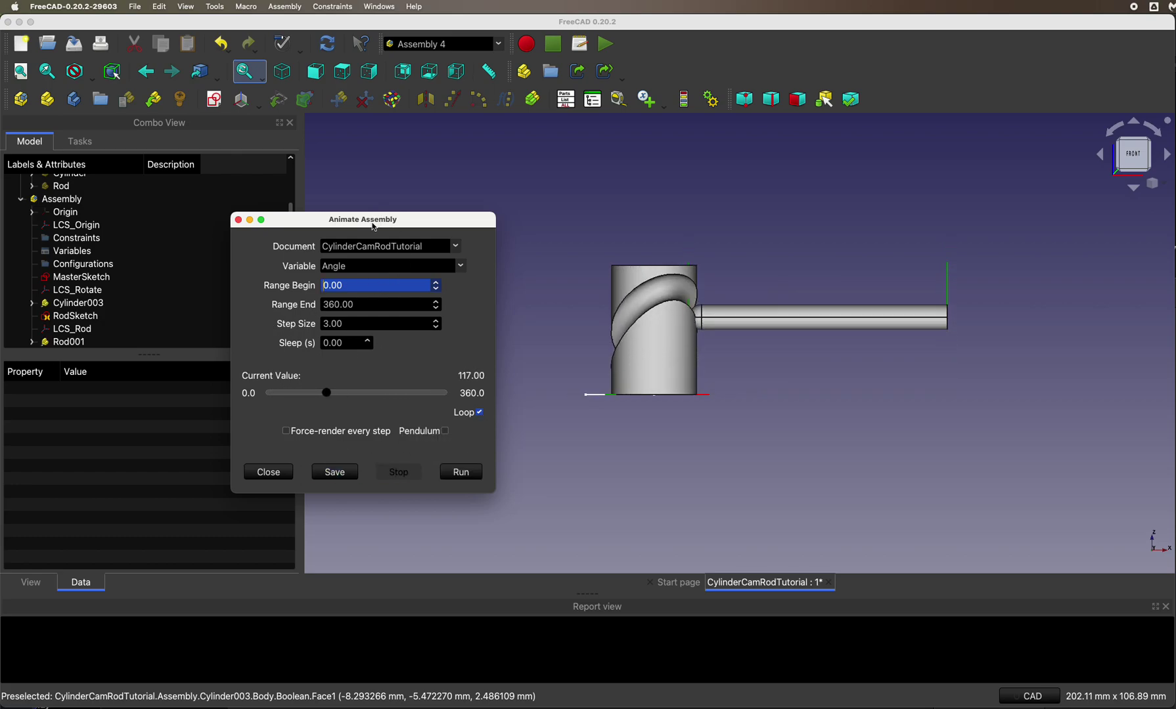
pyautogui.moveTo(374, 227); pyautogui.dragTo(946, 214)
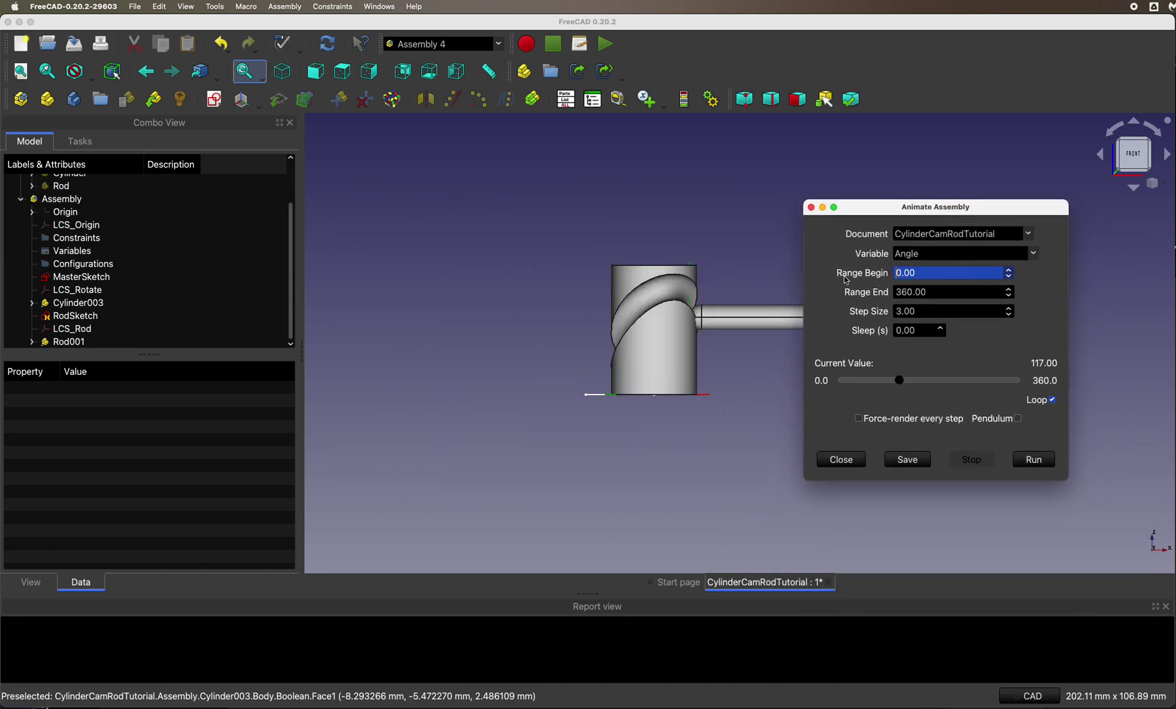
# Edit the Rod Distance formula's second branch to (360 - Angle), removing the ' - 180'.
pyautogui.click(73, 251)
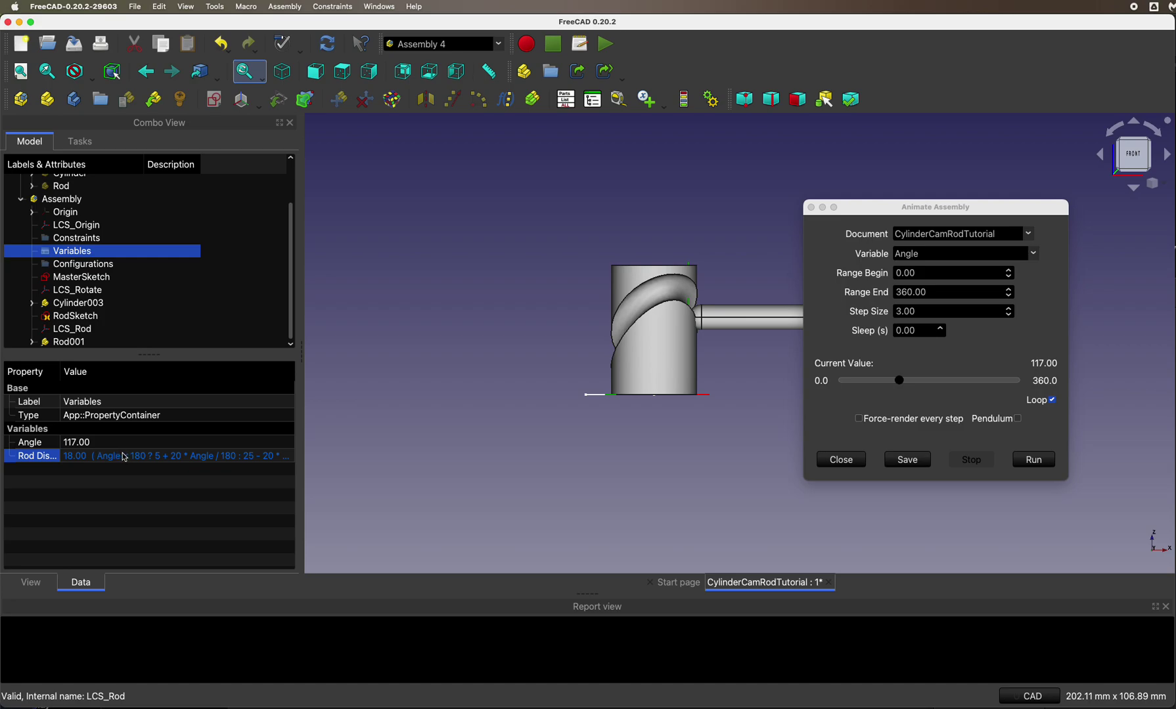
pyautogui.click(128, 459)
pyautogui.click(266, 456)
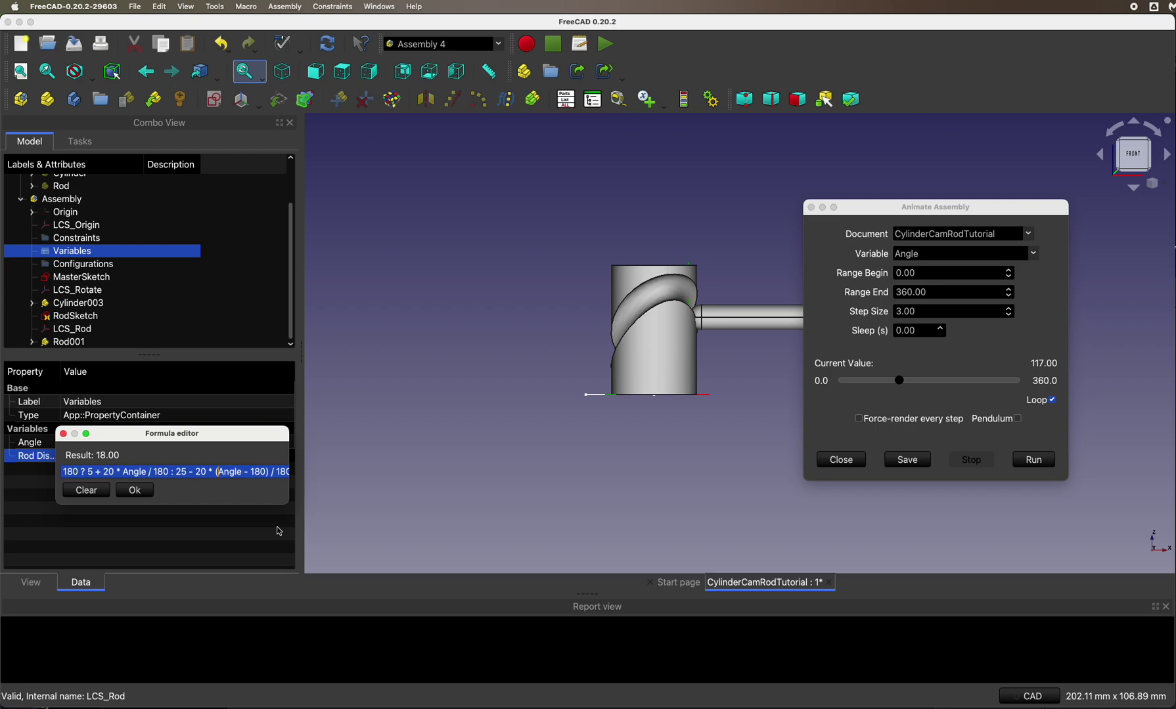
pyautogui.write('360 -')
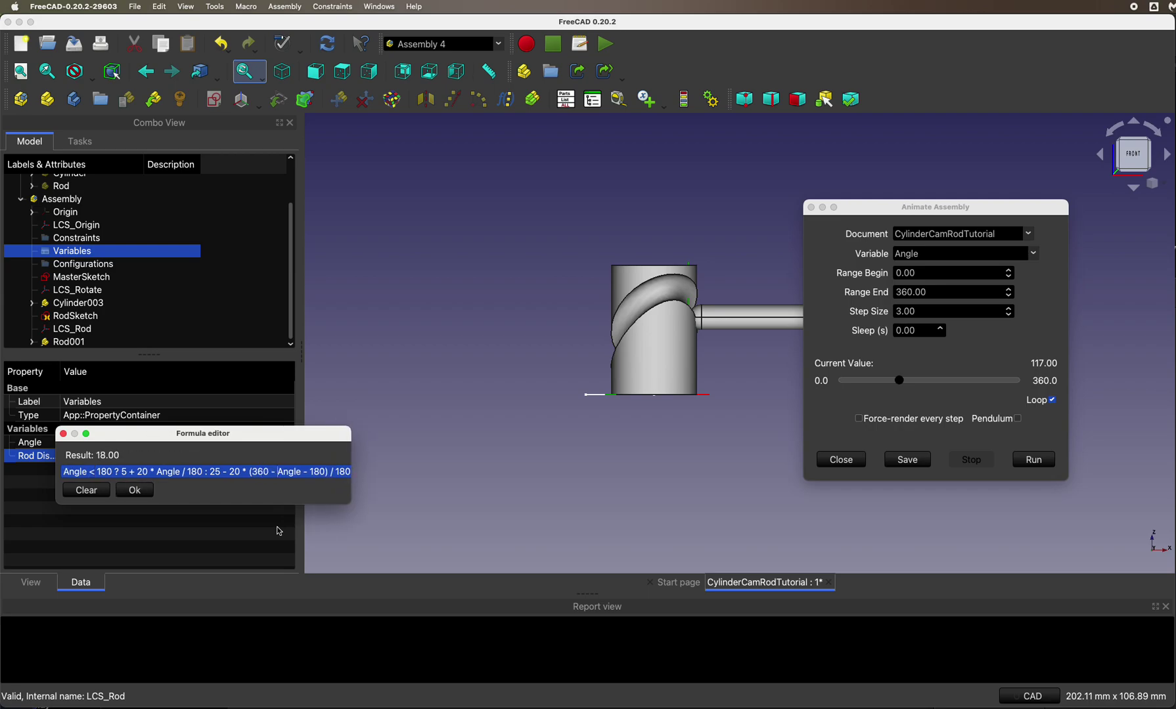
pyautogui.press('Delete')
pyautogui.press('Delete')
pyautogui.press('Delete')
pyautogui.press('Delete')
pyautogui.press('Delete')
pyautogui.press('Delete')
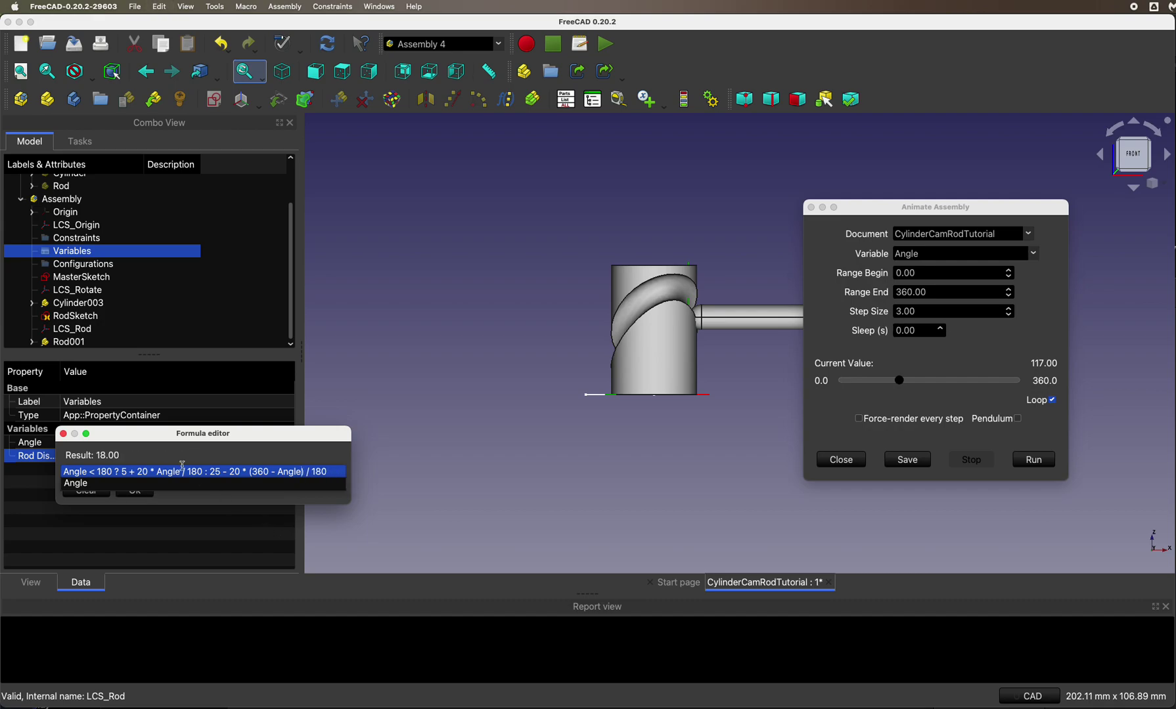
pyautogui.click(91, 489)
pyautogui.click(135, 491)
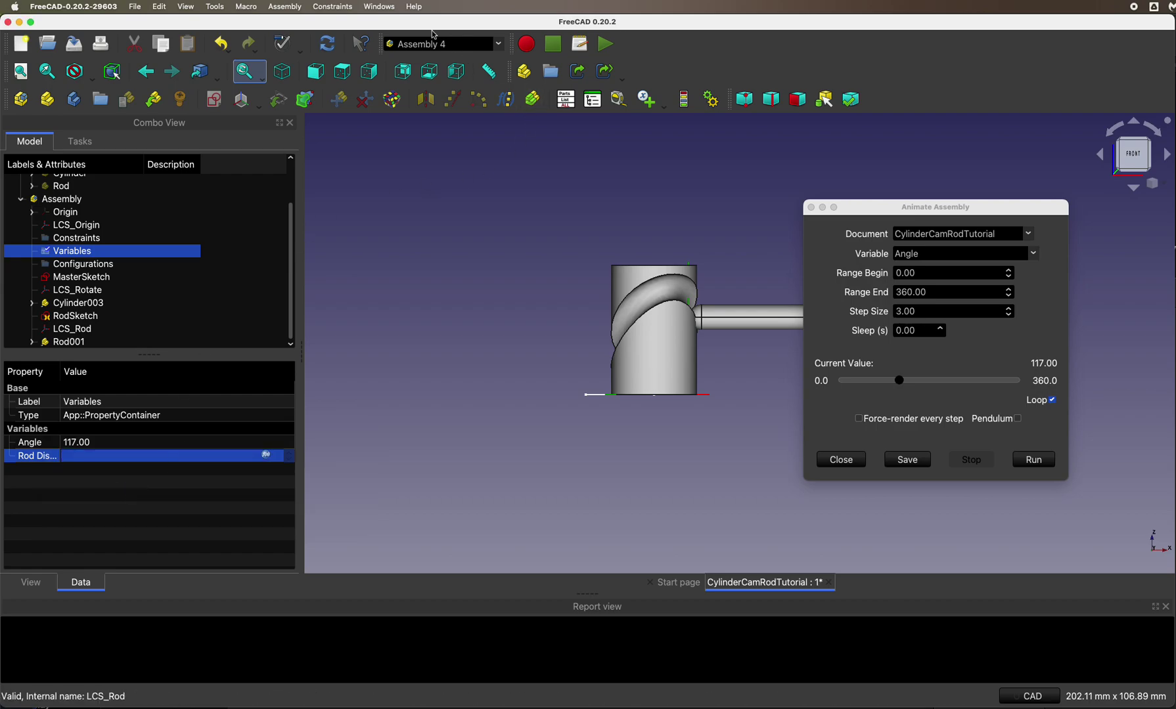
# Recompute the assembly and drag the Angle slider back to 0.
pyautogui.click(324, 38)
pyautogui.moveTo(899, 382); pyautogui.dragTo(821, 383)
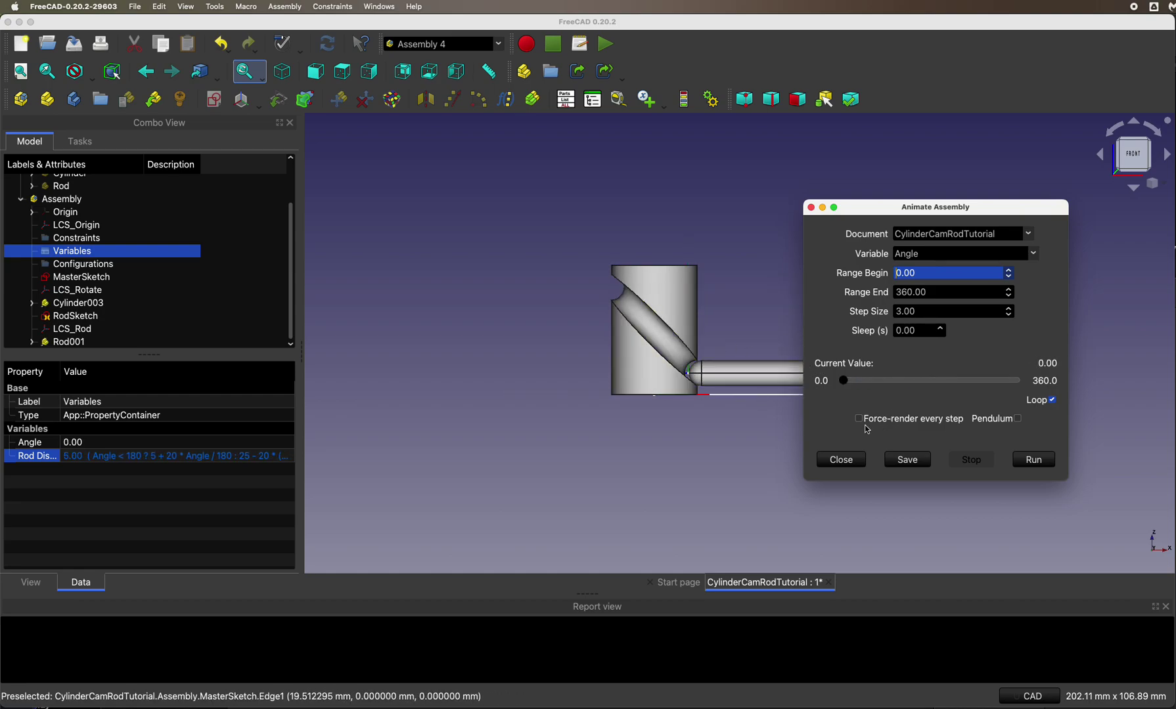
pyautogui.click(149, 460)
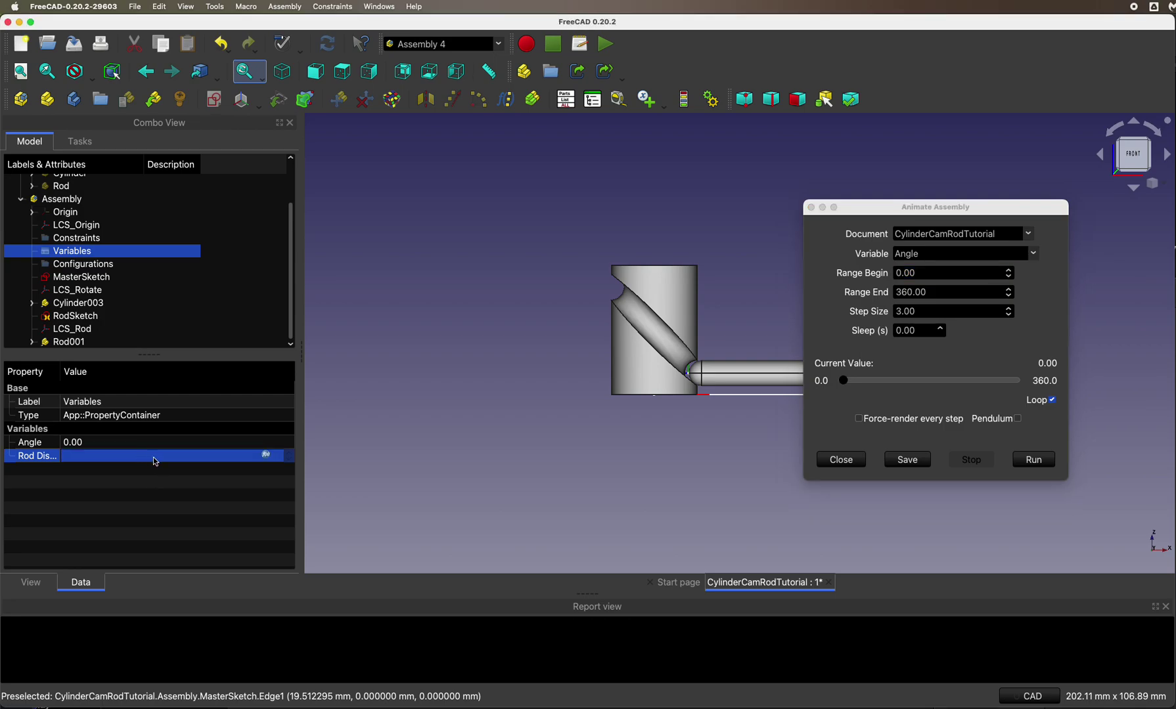
# Change the Rod Distance formula back from '360 - Angle' to 'Angle - 180'.
pyautogui.click(266, 456)
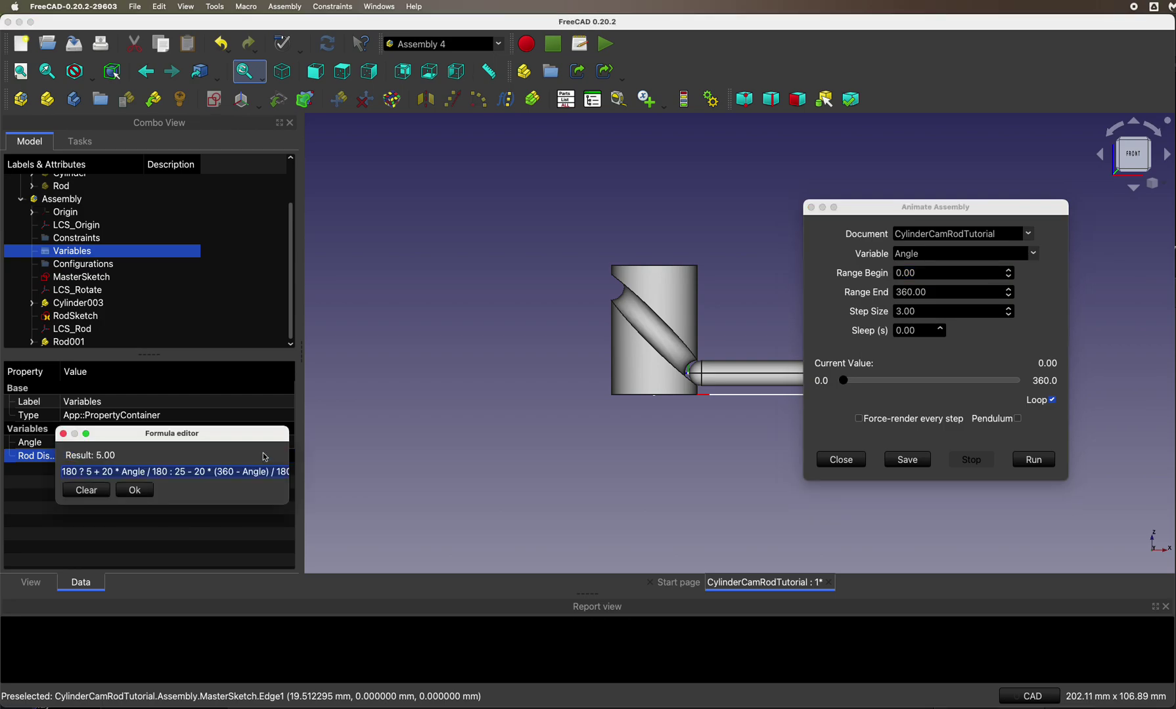
pyautogui.click(232, 476)
pyautogui.press('Delete')
pyautogui.press('Delete')
pyautogui.press('Delete')
pyautogui.press('Delete')
pyautogui.press('Delete')
pyautogui.press('Delete')
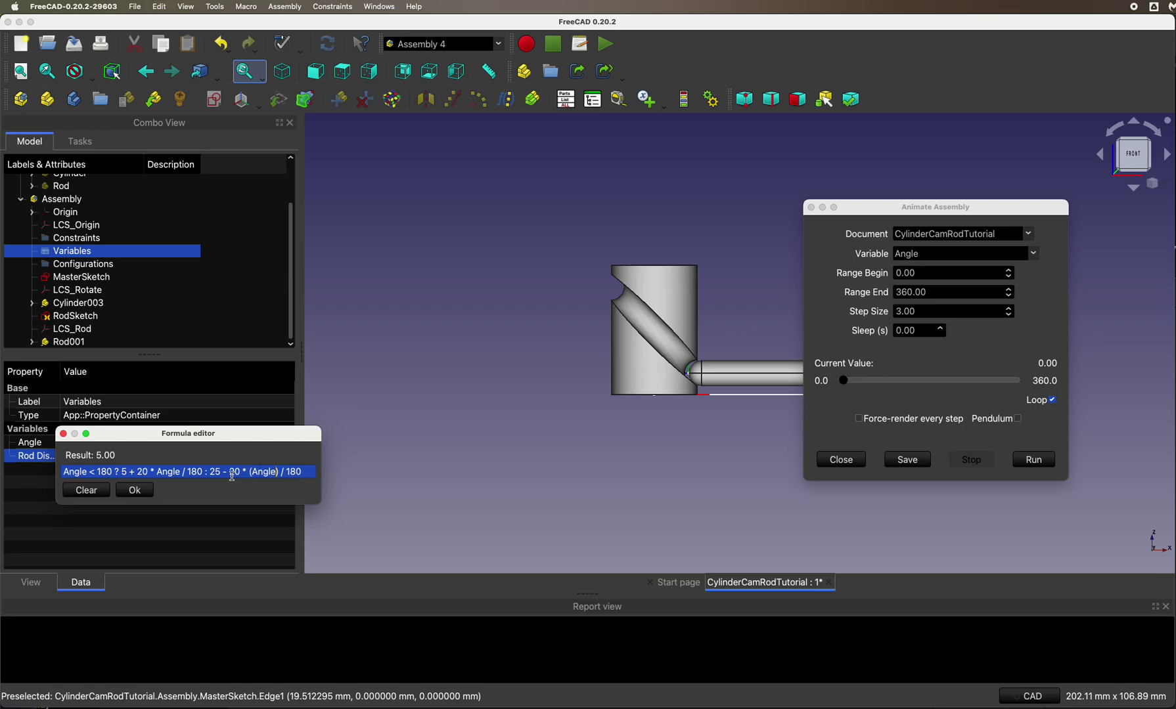
pyautogui.press('Right')
pyautogui.press('Right')
pyautogui.press('Right')
pyautogui.press('Right')
pyautogui.press('Right')
pyautogui.write('- 180')
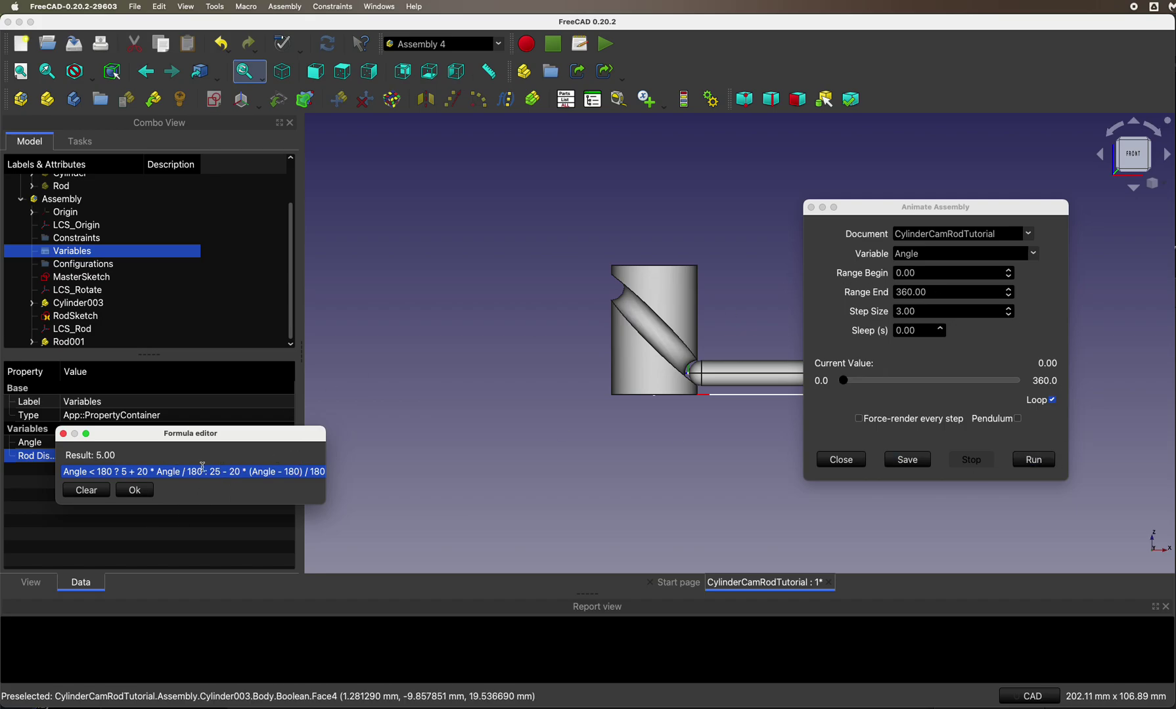
pyautogui.click(135, 493)
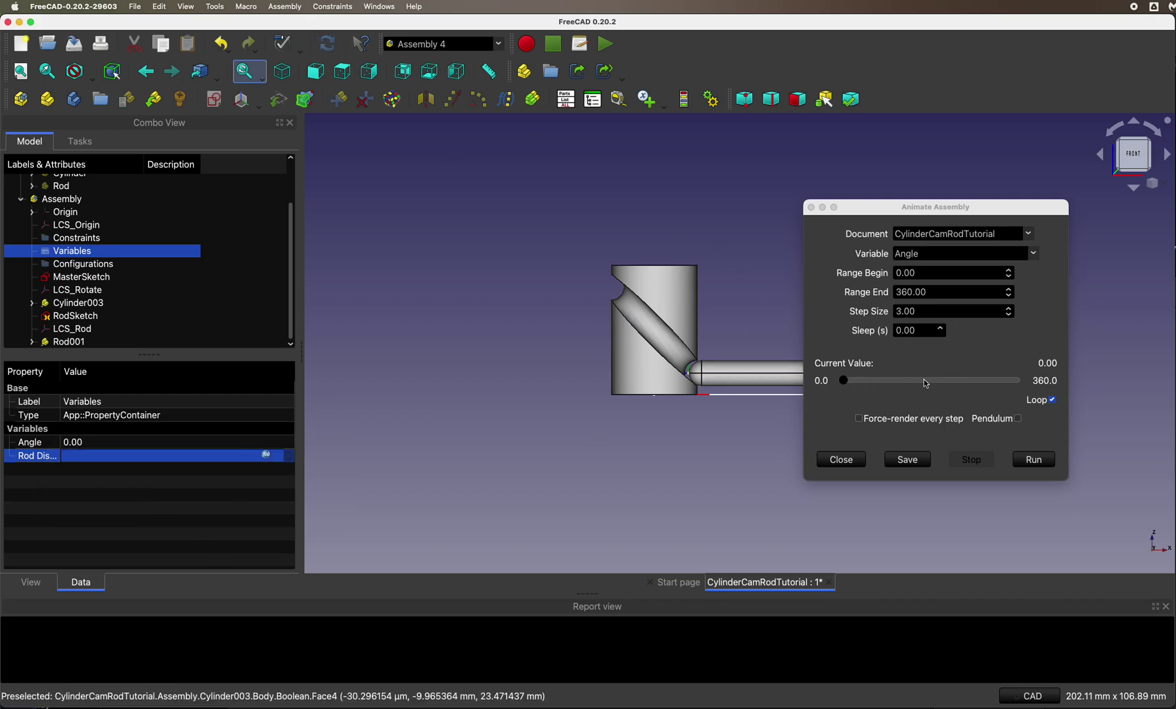
# Sweep the Angle slider to check the rod's travel, then run the 0–360° animation.
pyautogui.moveTo(845, 383); pyautogui.dragTo(992, 370)
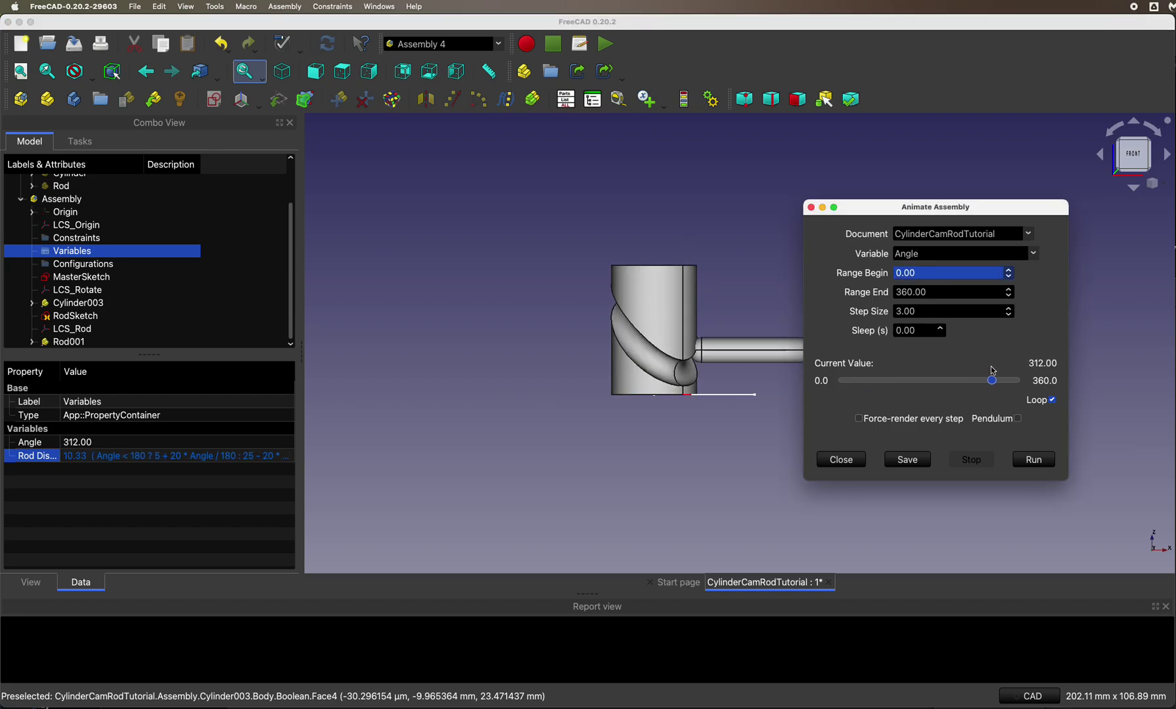
pyautogui.moveTo(905, 214); pyautogui.dragTo(256, 173)
pyautogui.scroll(2, 749, 363)
pyautogui.scroll(1, 750, 364)
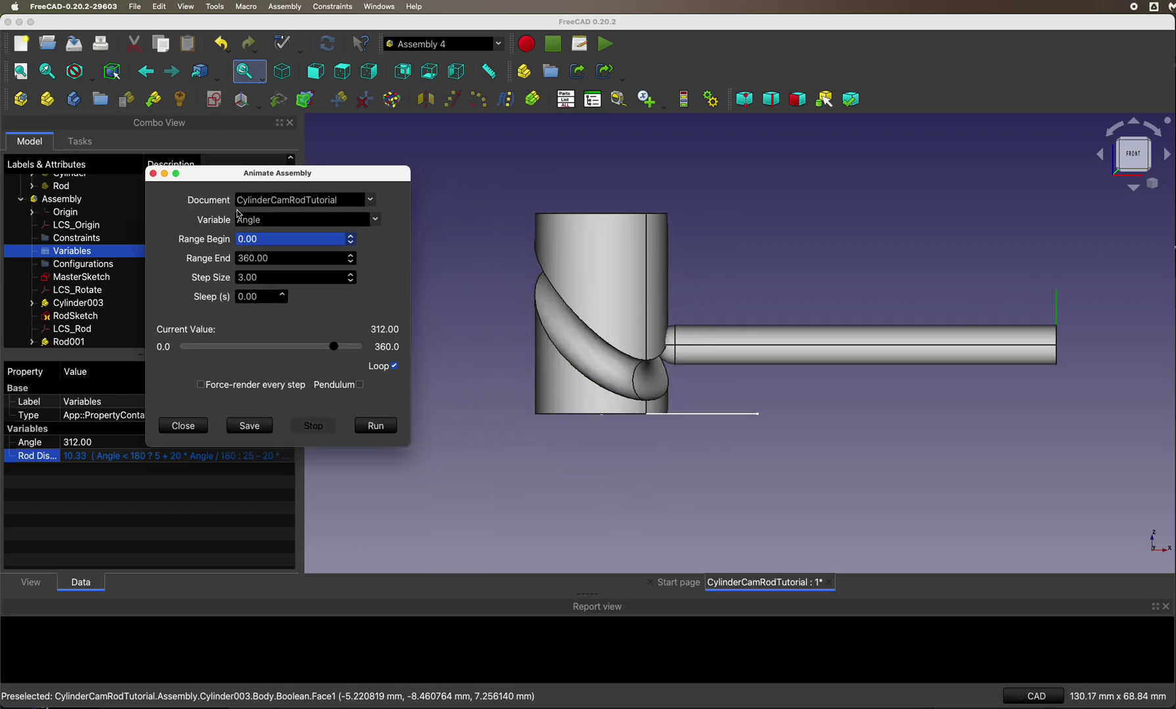
pyautogui.click(377, 427)
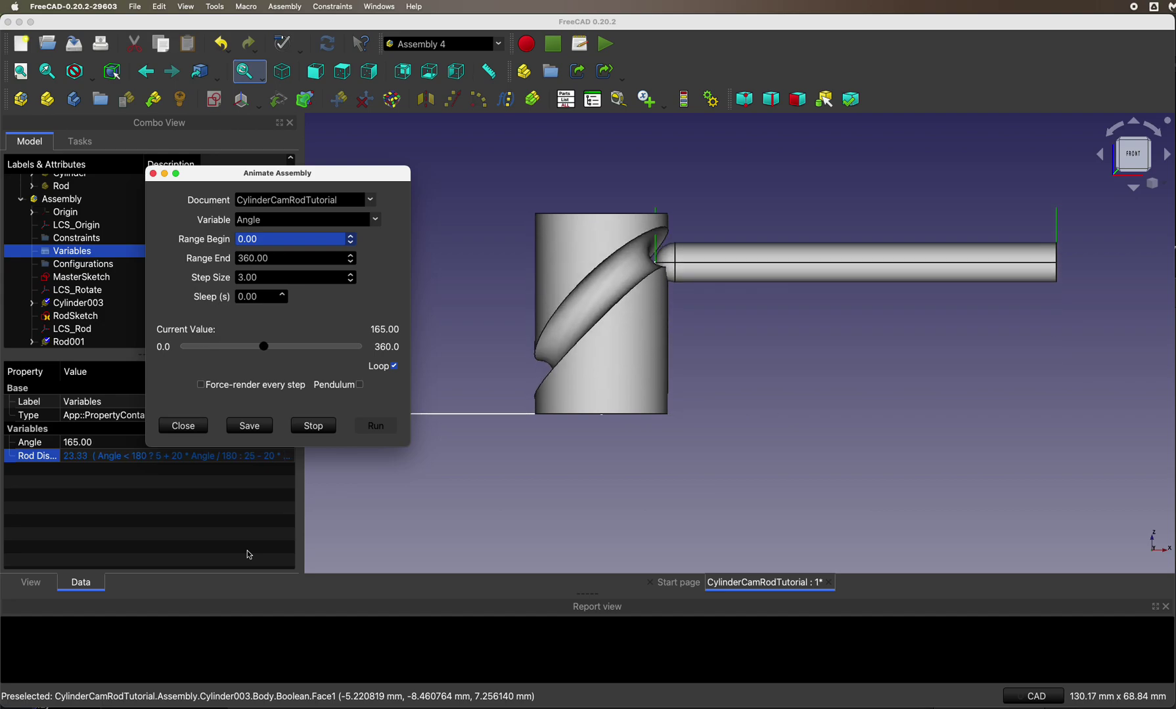